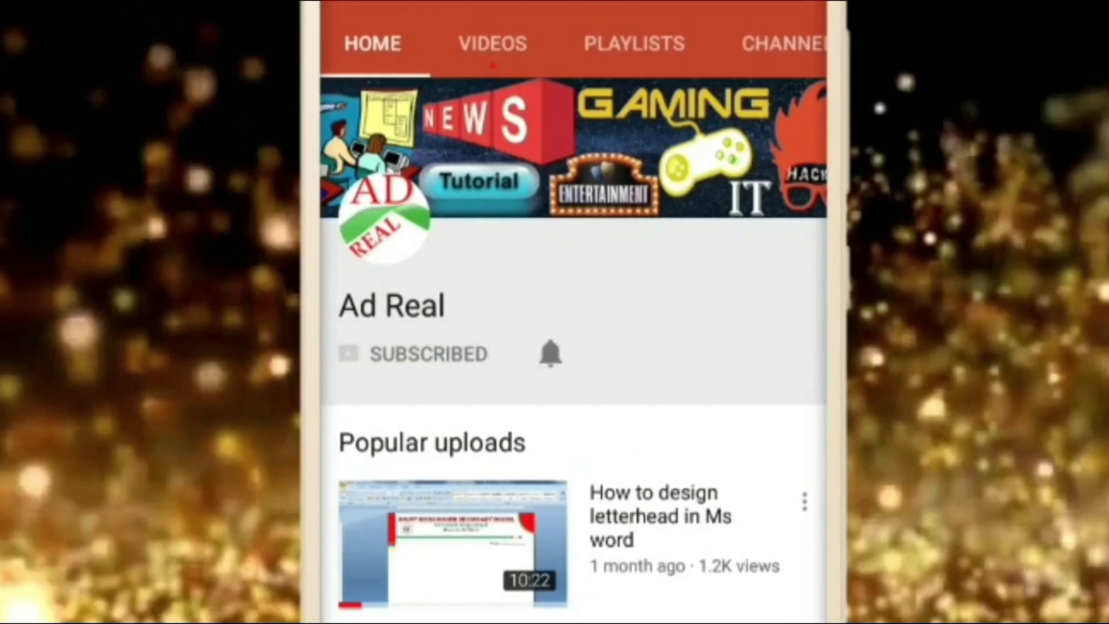
# Ring the bell beside SUBSCRIBED to get alerts for the channel's new uploads
pyautogui.click(550, 353)
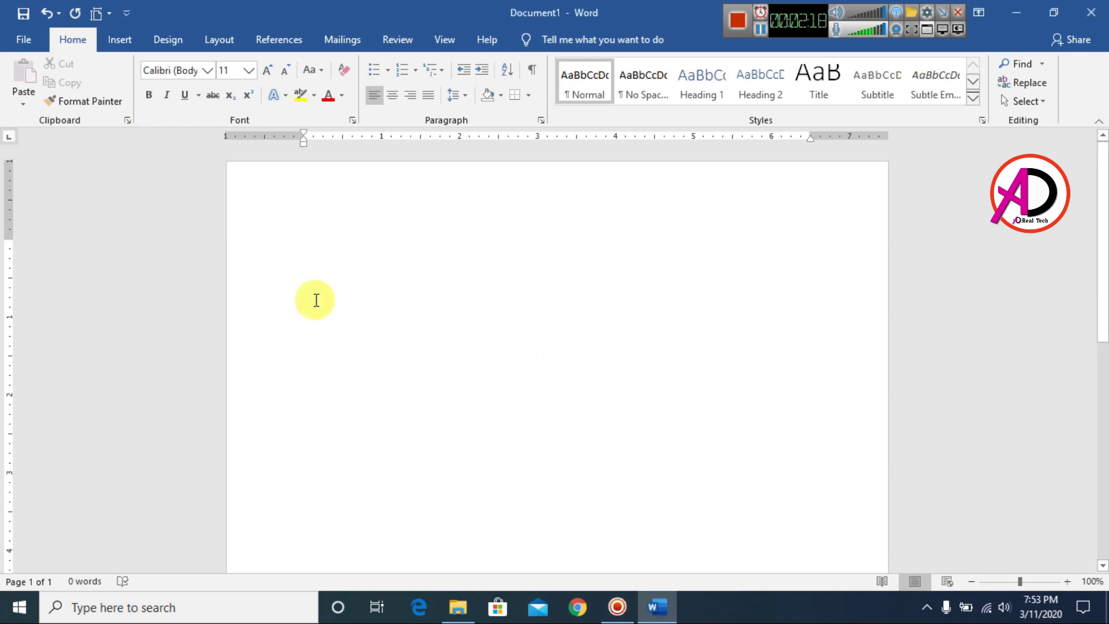
# Insert the autumn-leaf image from the wedding folder, placed at 4.24" by 6.5"
pyautogui.click(124, 40)
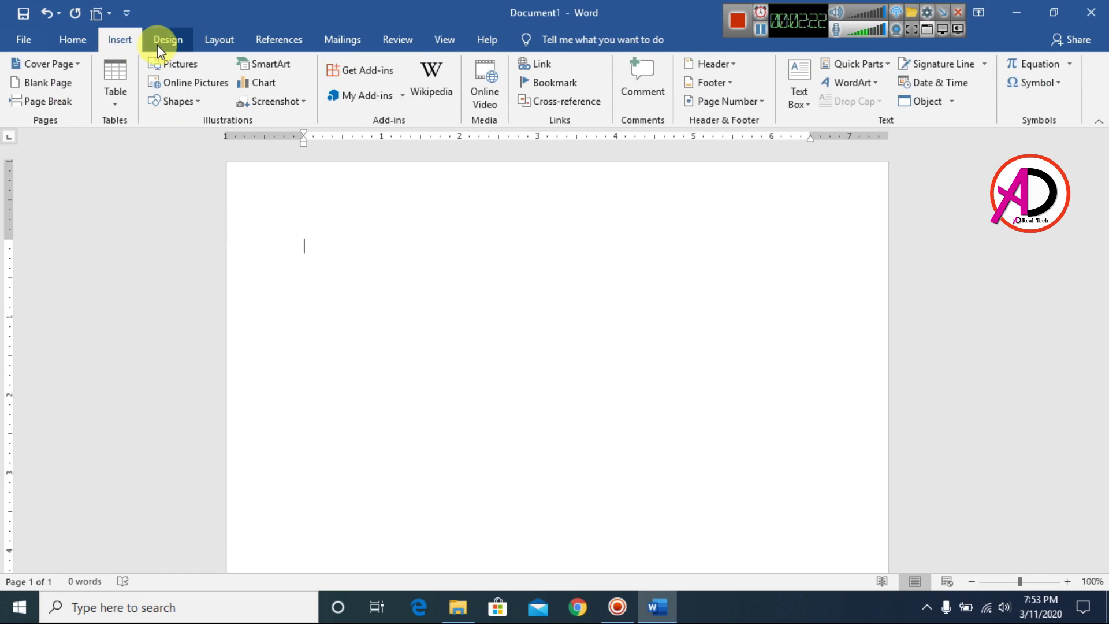
pyautogui.click(182, 67)
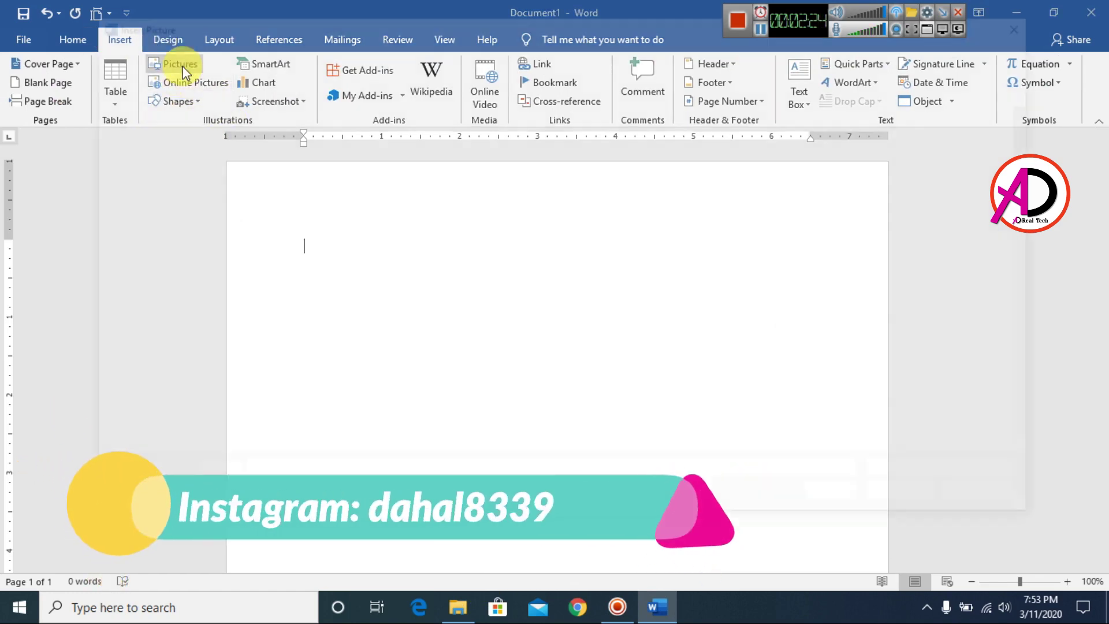
pyautogui.scroll(-5, 584, 290)
pyautogui.scroll(2, 658, 369)
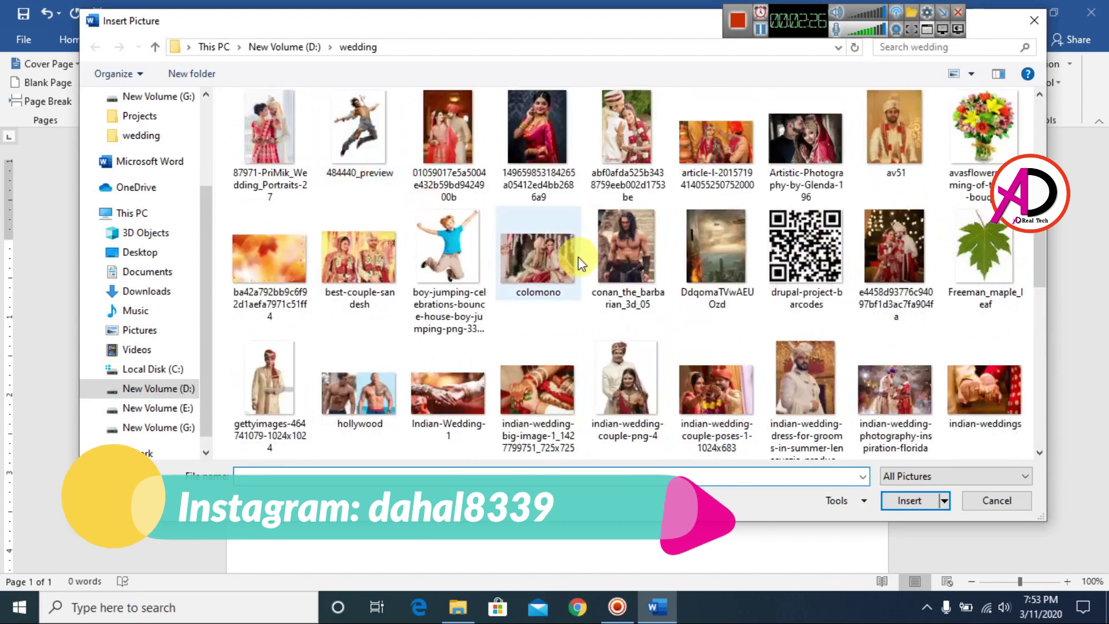
pyautogui.click(271, 275)
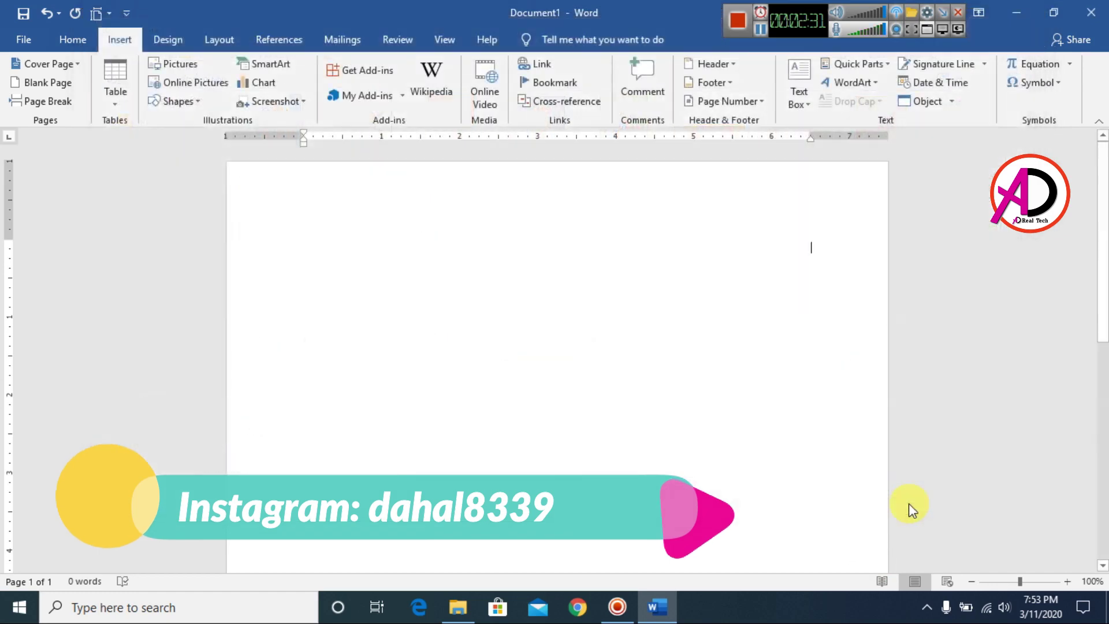
pyautogui.click(913, 501)
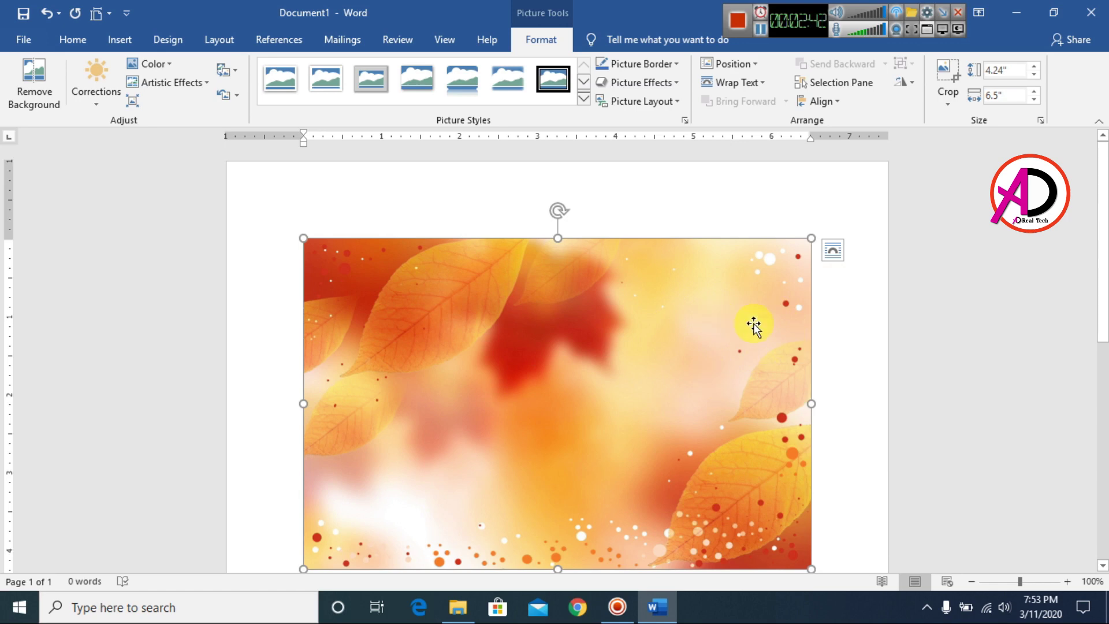
# Set the leaf picture to In Front of Text and enlarge it to 5.05" by 7.75" at the page top
pyautogui.click(755, 82)
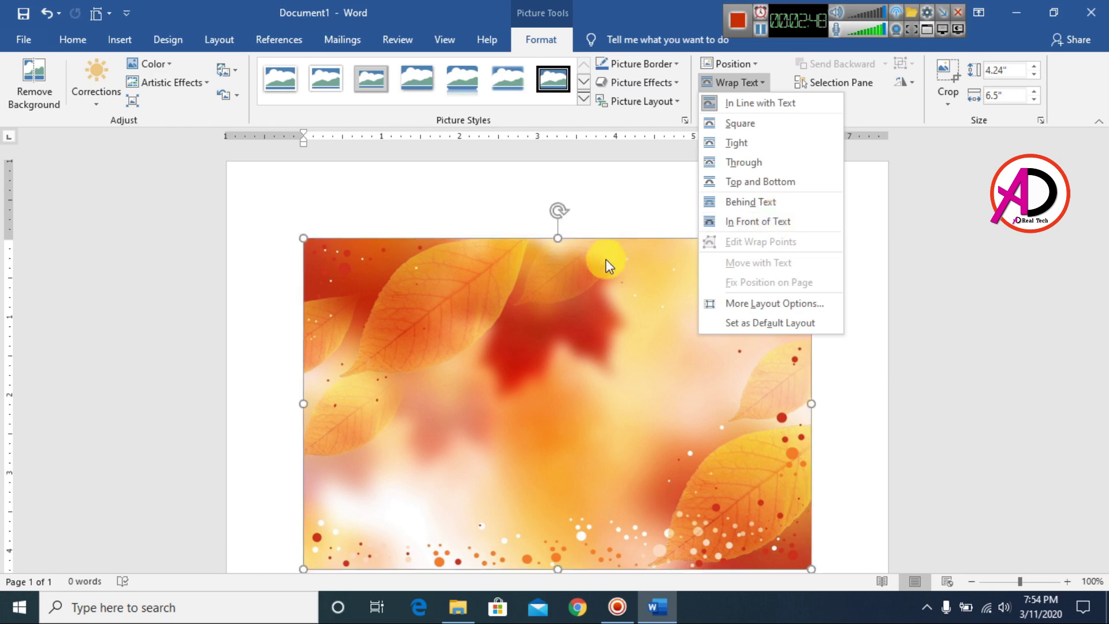
pyautogui.click(777, 221)
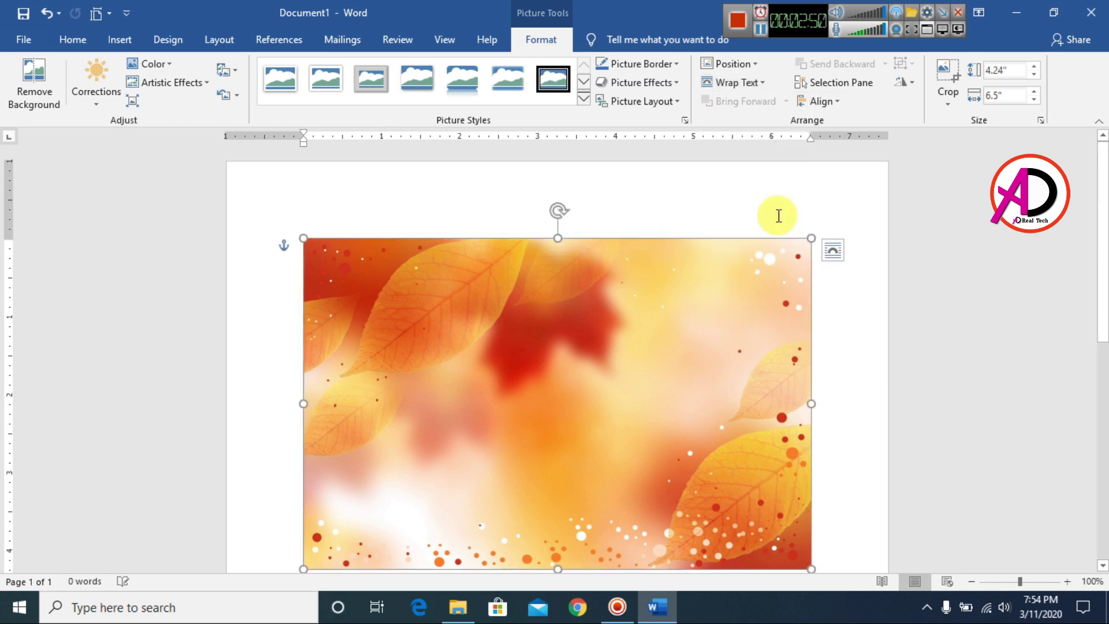
pyautogui.moveTo(688, 329)
pyautogui.mouseDown()
pyautogui.moveTo(746, 306)
pyautogui.moveTo(660, 289)
pyautogui.moveTo(649, 330)
pyautogui.moveTo(743, 302)
pyautogui.moveTo(631, 327)
pyautogui.moveTo(650, 368)
pyautogui.moveTo(718, 325)
pyautogui.moveTo(700, 342)
pyautogui.mouseUp()
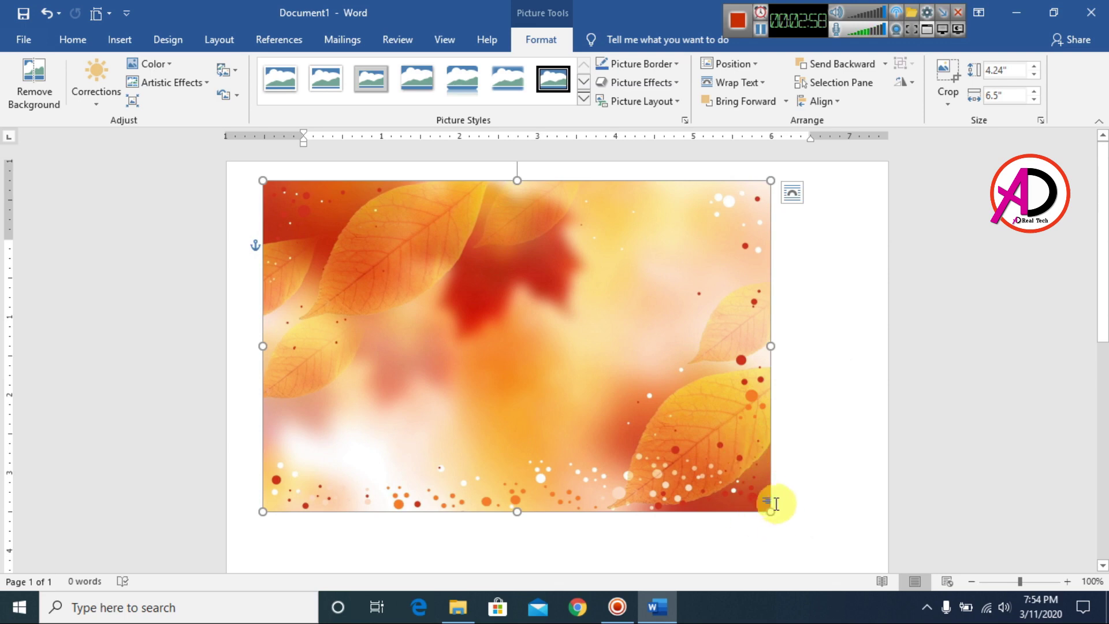
pyautogui.moveTo(696, 427); pyautogui.dragTo(677, 391)
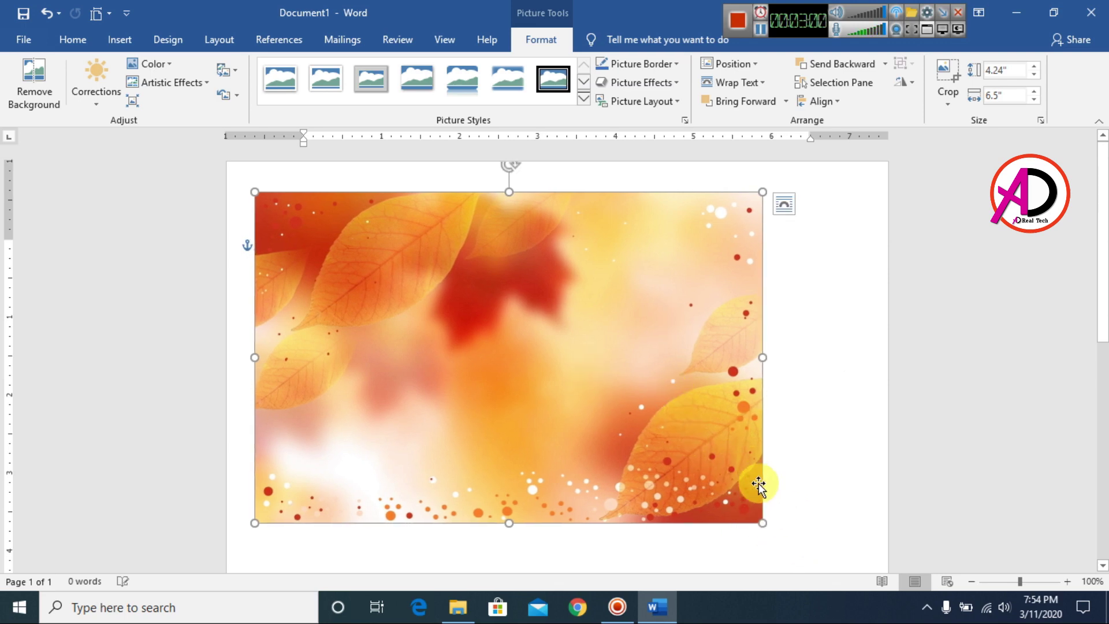
pyautogui.moveTo(763, 523); pyautogui.dragTo(857, 532)
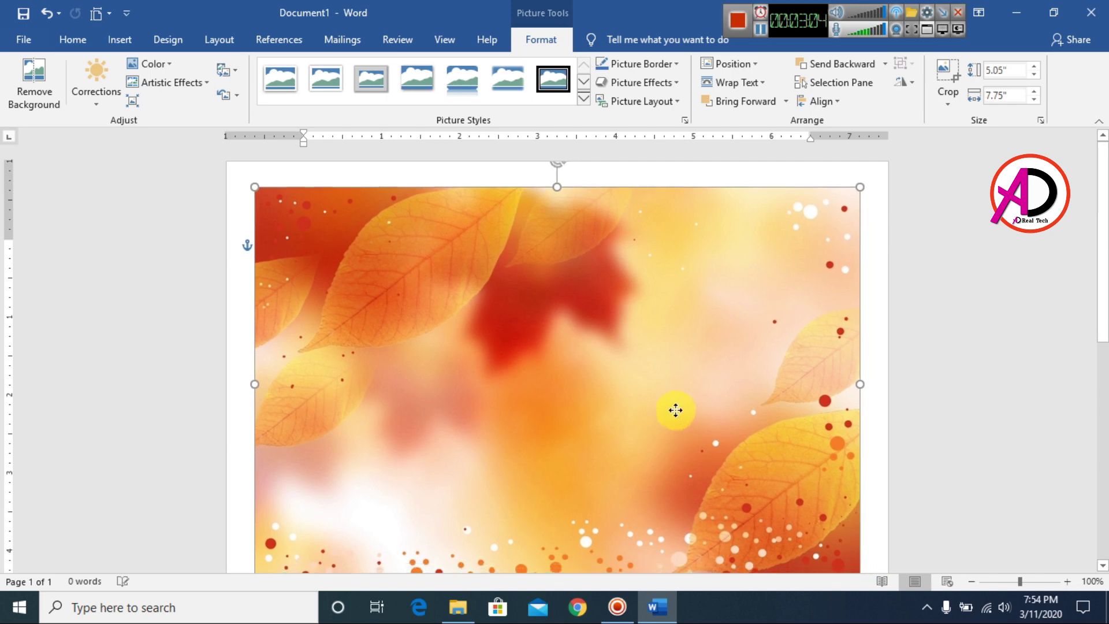
pyautogui.click(990, 401)
pyautogui.scroll(-5, 823, 303)
pyautogui.scroll(5, 812, 372)
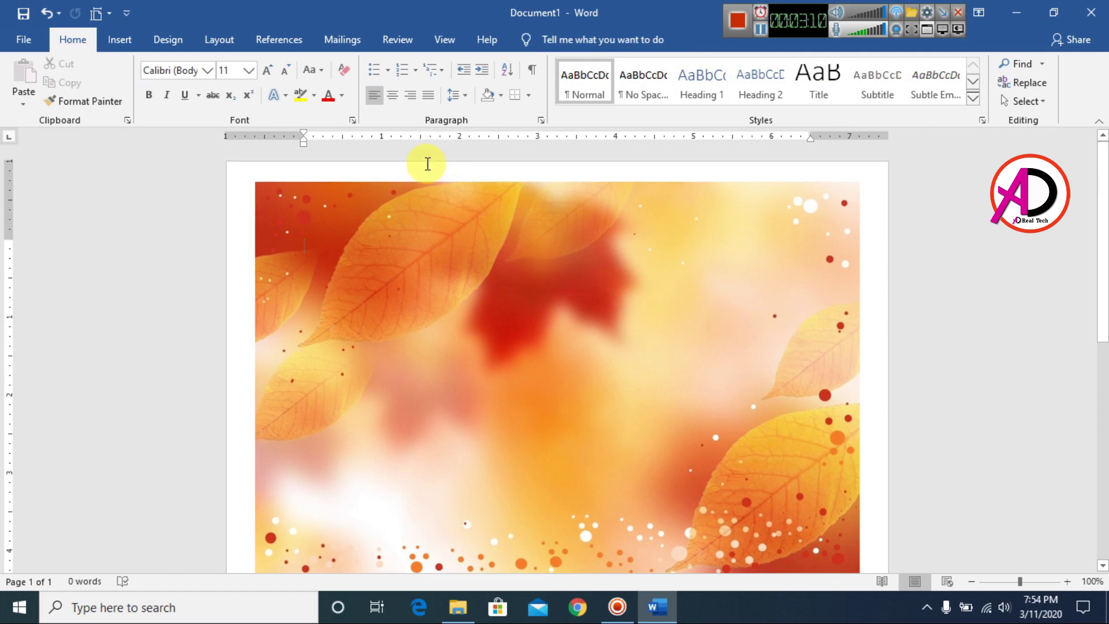
# Insert the yellow-and-orange flower image at 4.06" by 6.5"
pyautogui.click(121, 40)
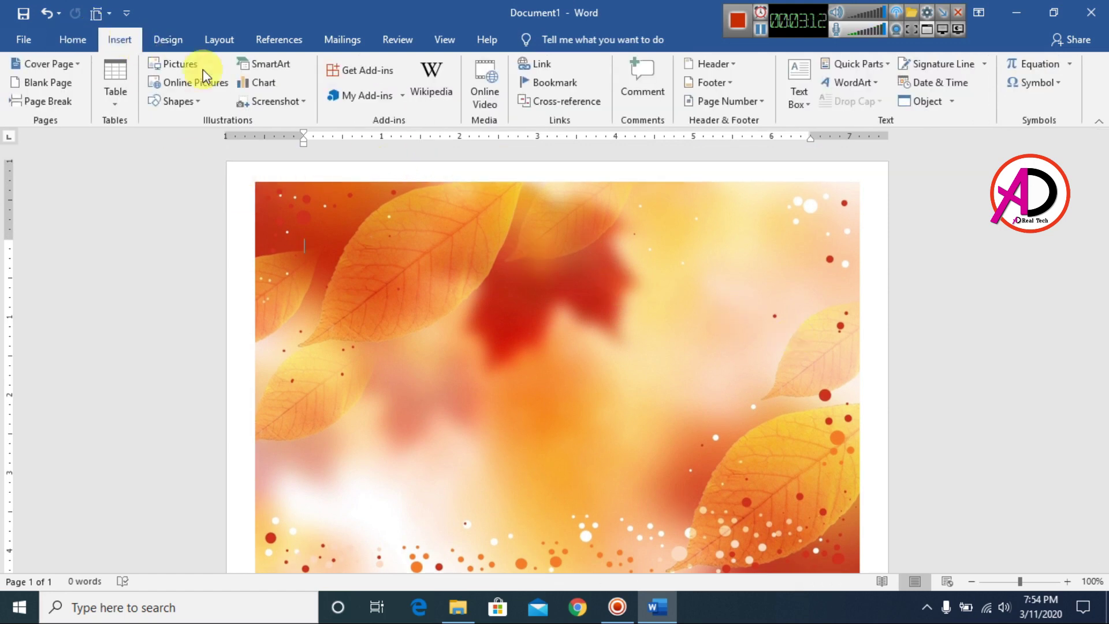
pyautogui.click(192, 64)
pyautogui.scroll(-1, 688, 354)
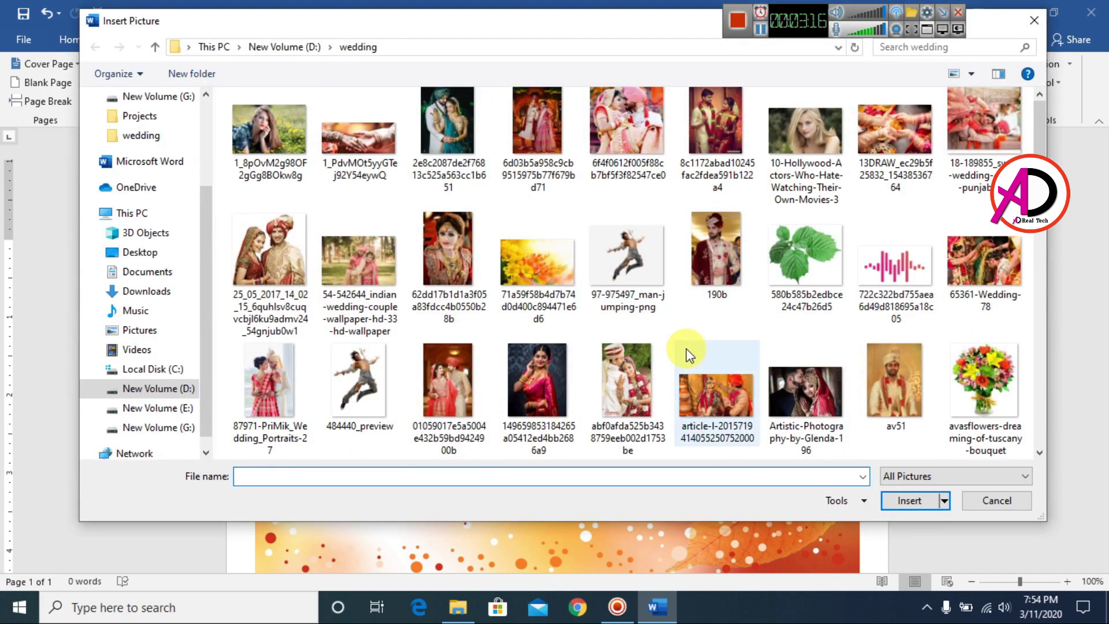
pyautogui.scroll(-1, 795, 213)
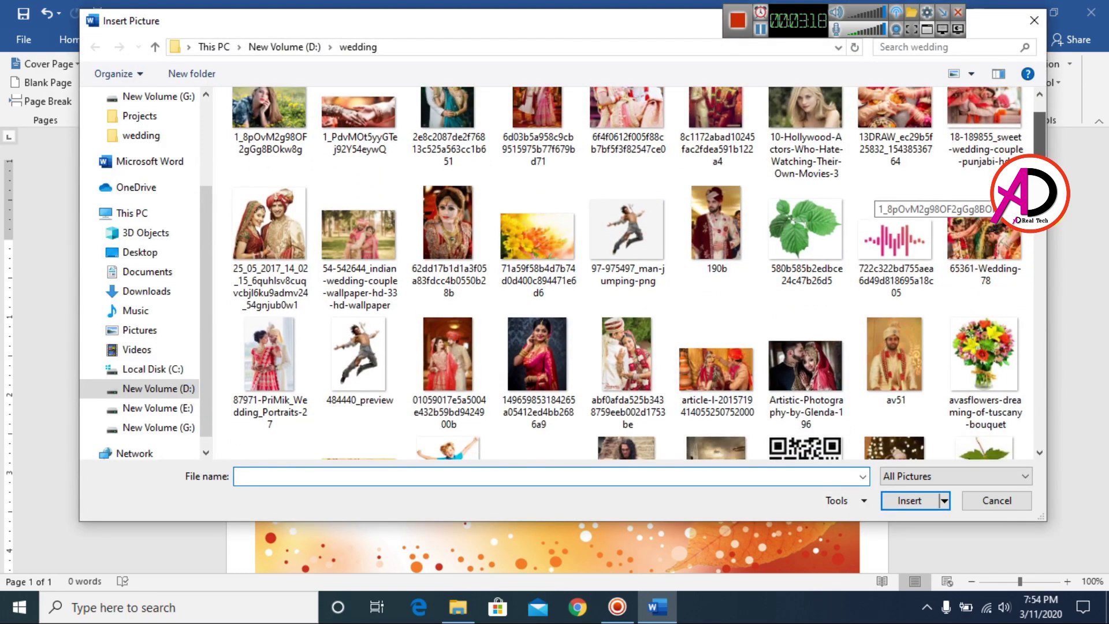
pyautogui.click(506, 220)
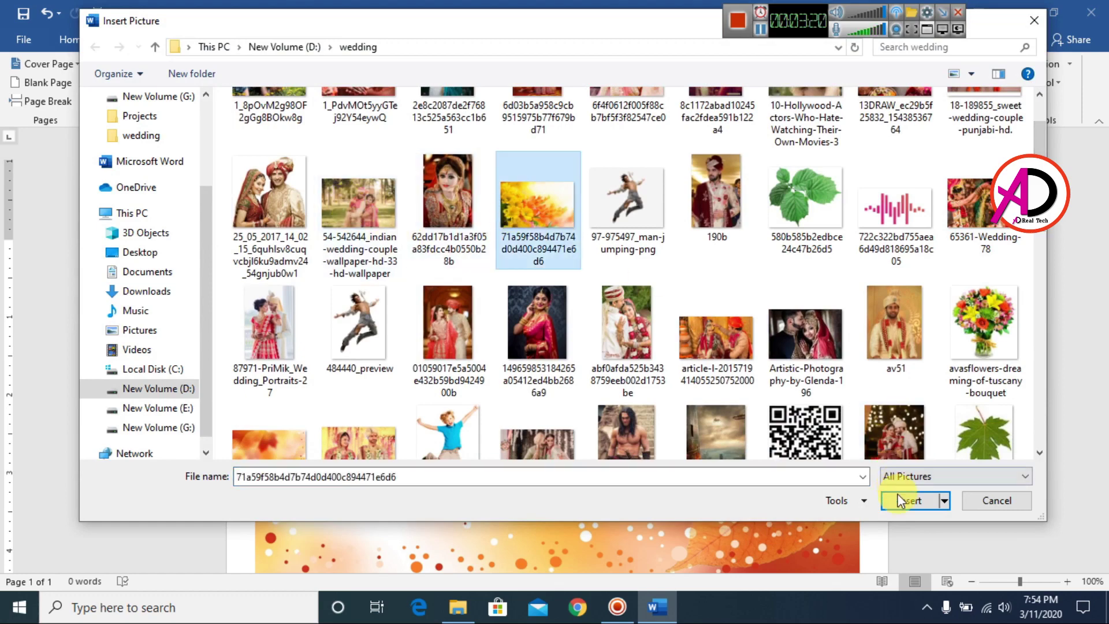
pyautogui.click(901, 500)
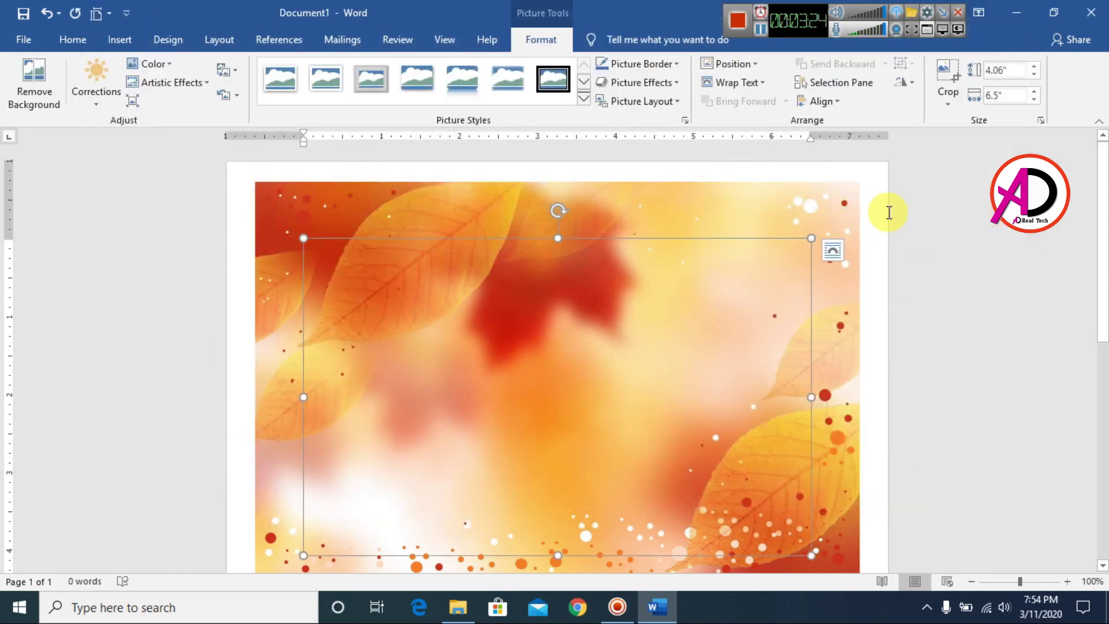
# Float the flower picture In Front of Text and move it over the leaf background's top-left
pyautogui.click(743, 83)
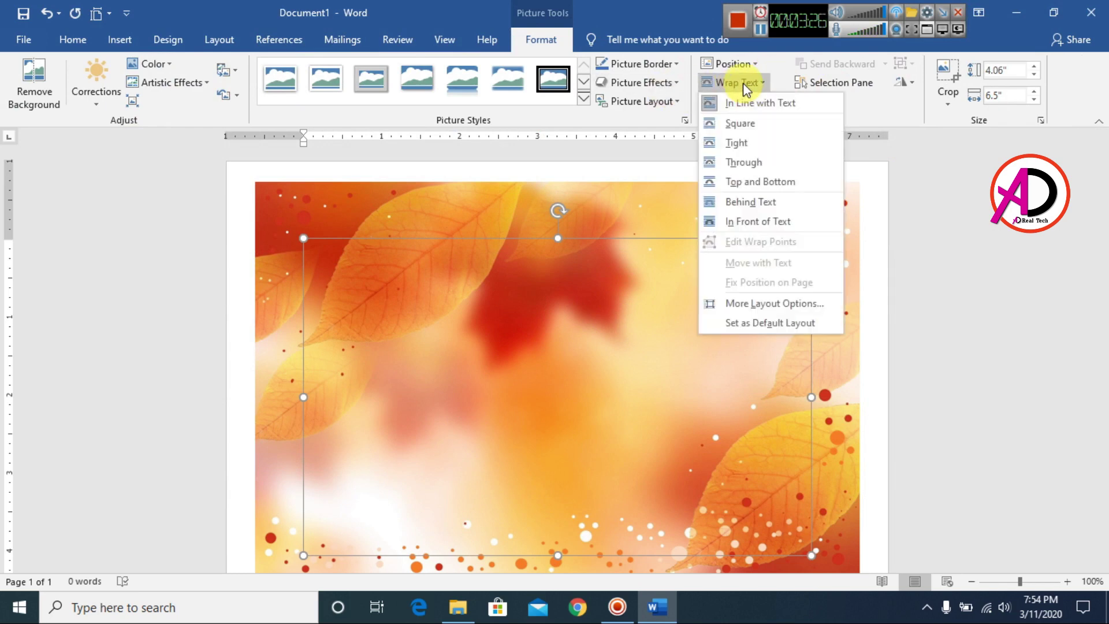
pyautogui.click(758, 224)
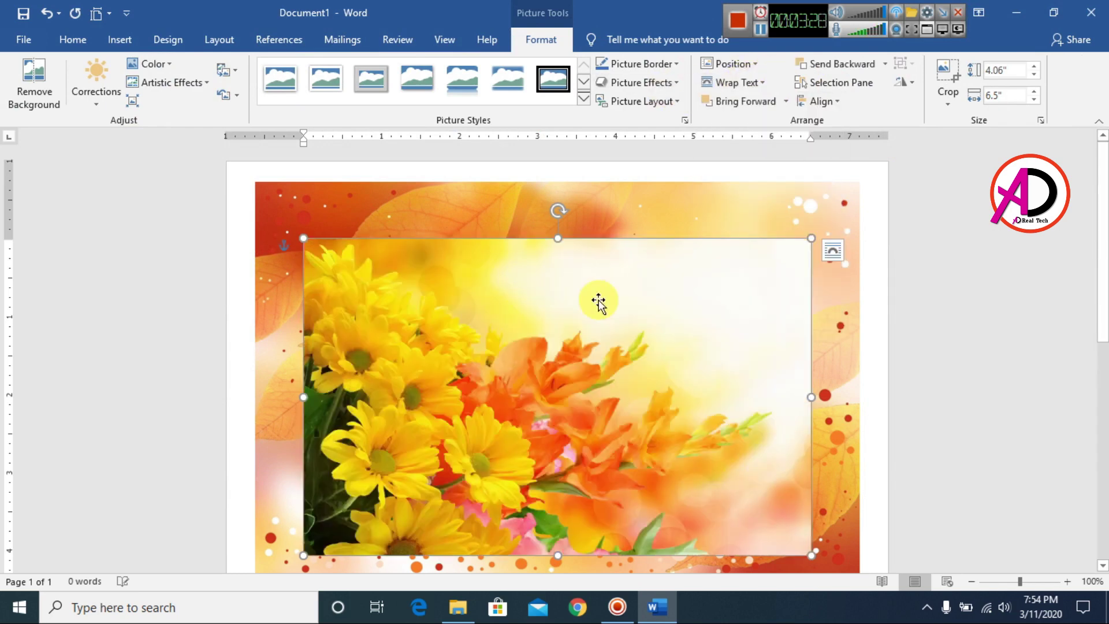
pyautogui.moveTo(589, 349); pyautogui.dragTo(666, 370)
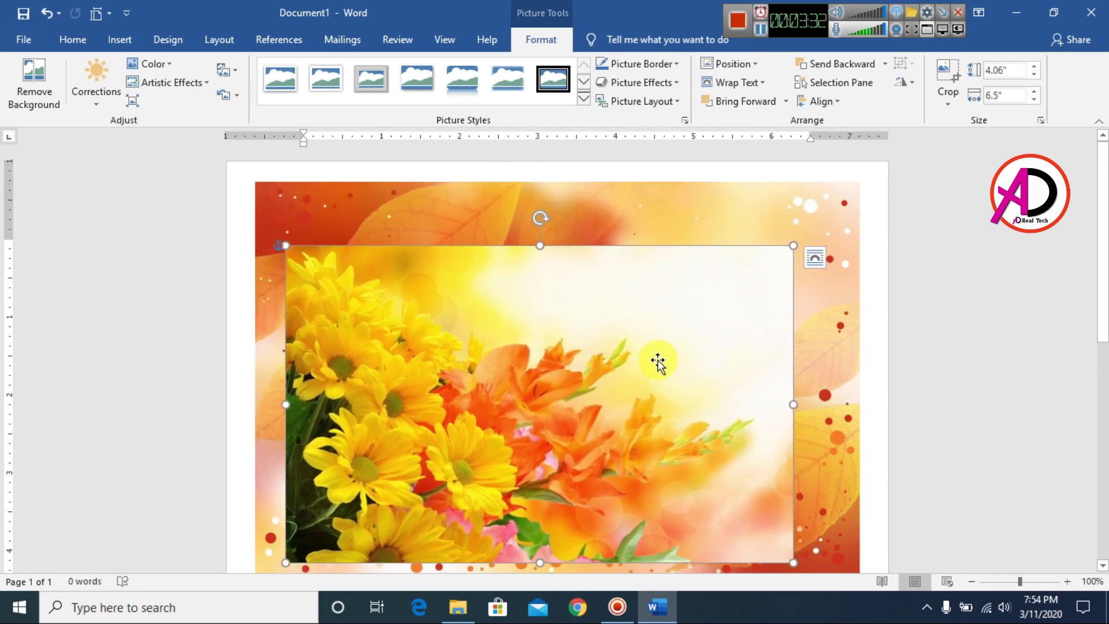
pyautogui.rightClick(575, 352)
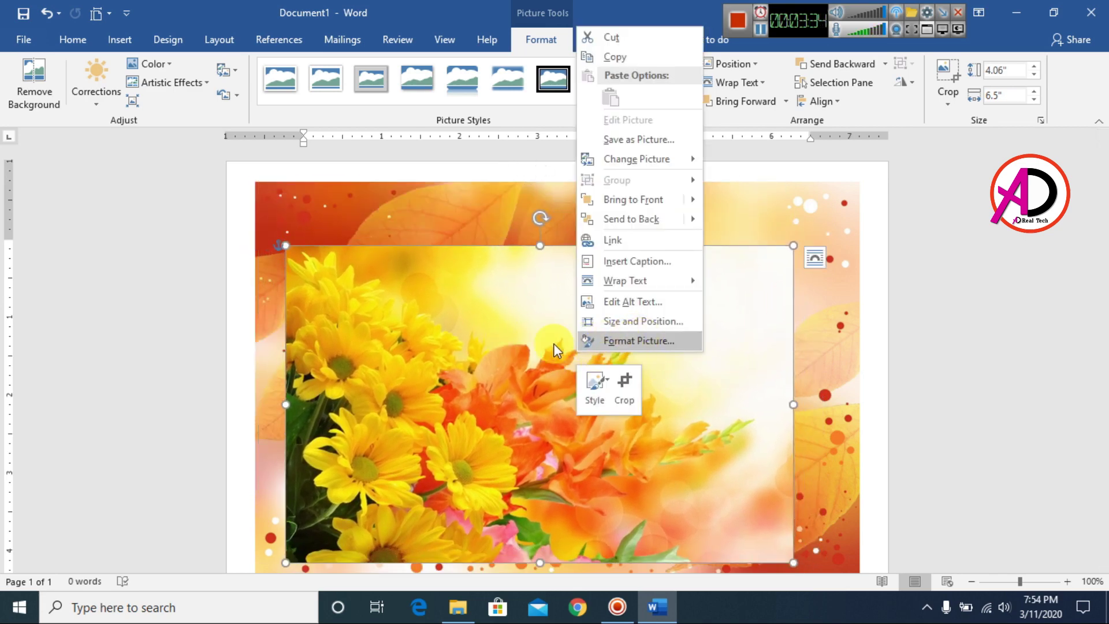
# Give the flower picture 69 pt soft edges
pyautogui.click(621, 342)
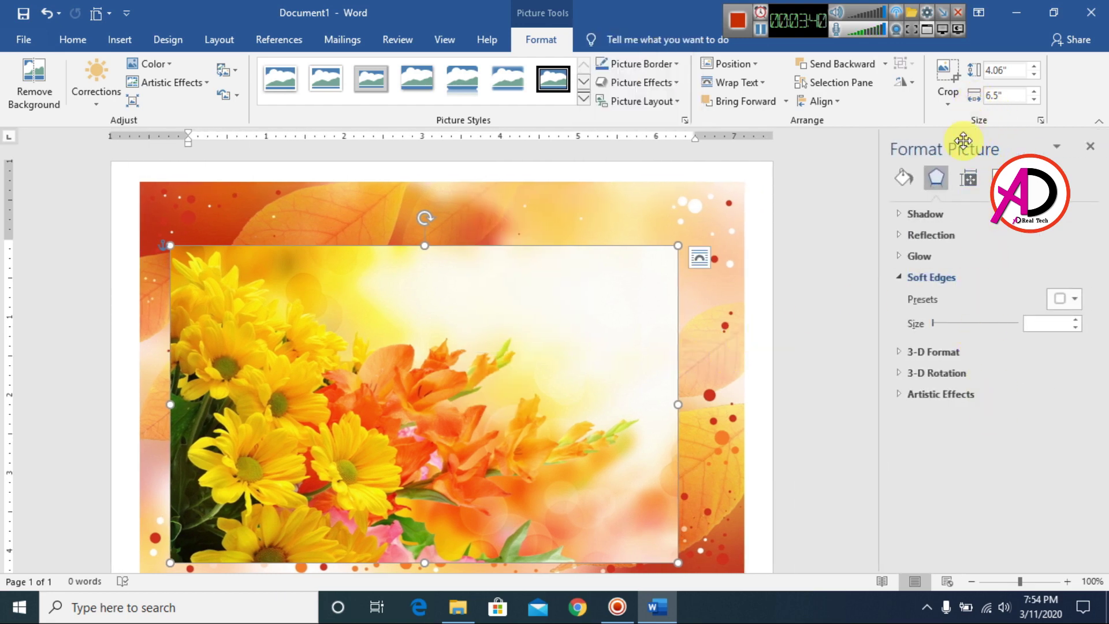
pyautogui.click(927, 278)
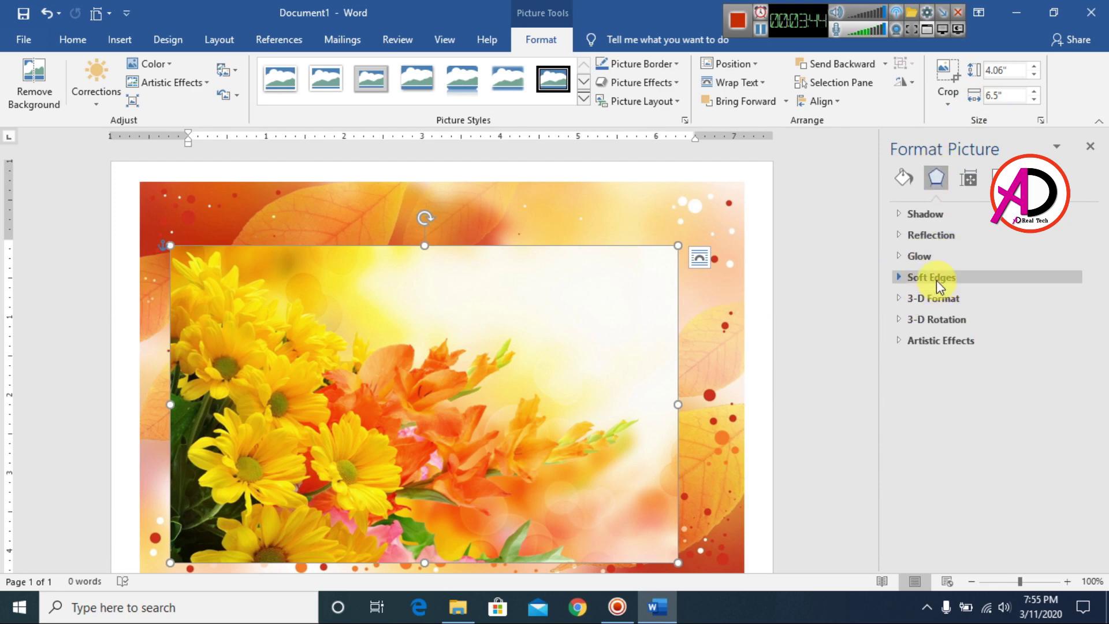
pyautogui.click(901, 213)
pyautogui.click(900, 215)
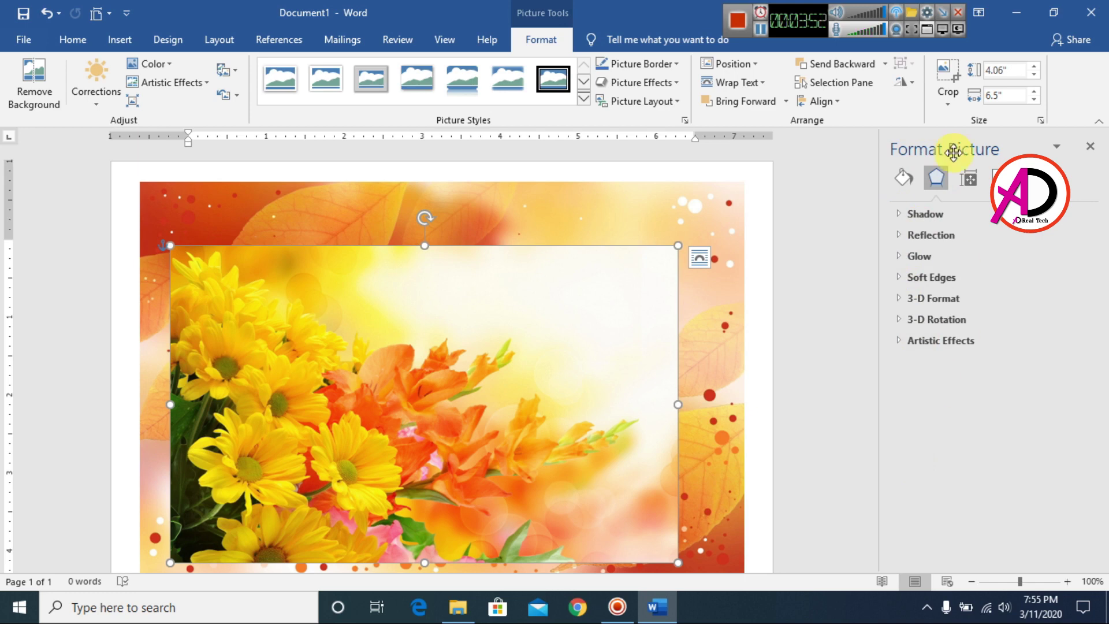
pyautogui.click(901, 277)
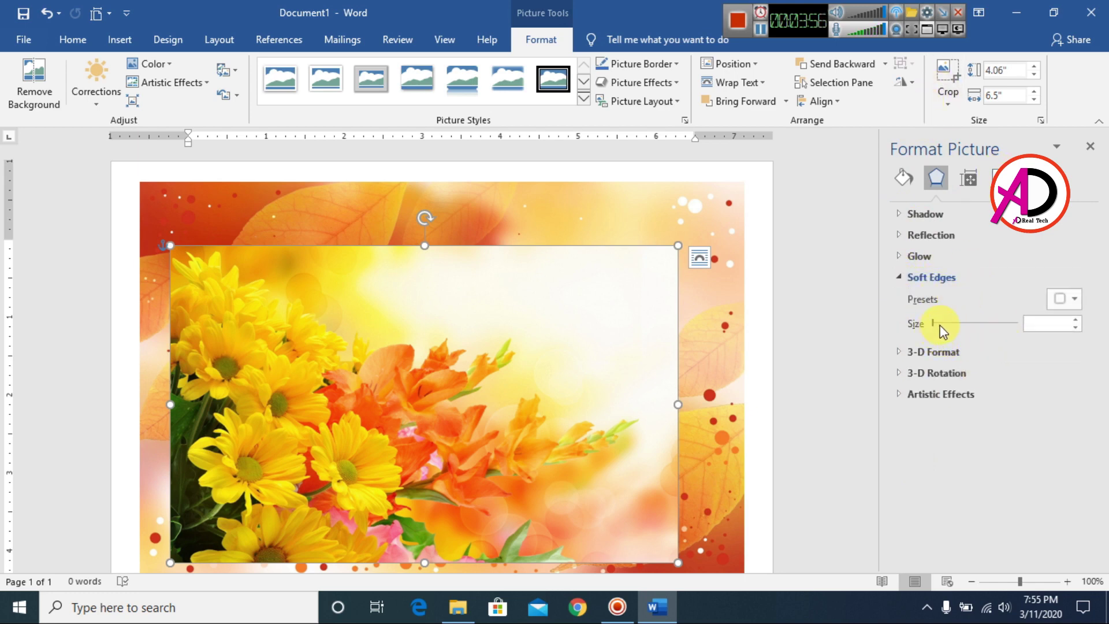
pyautogui.click(977, 324)
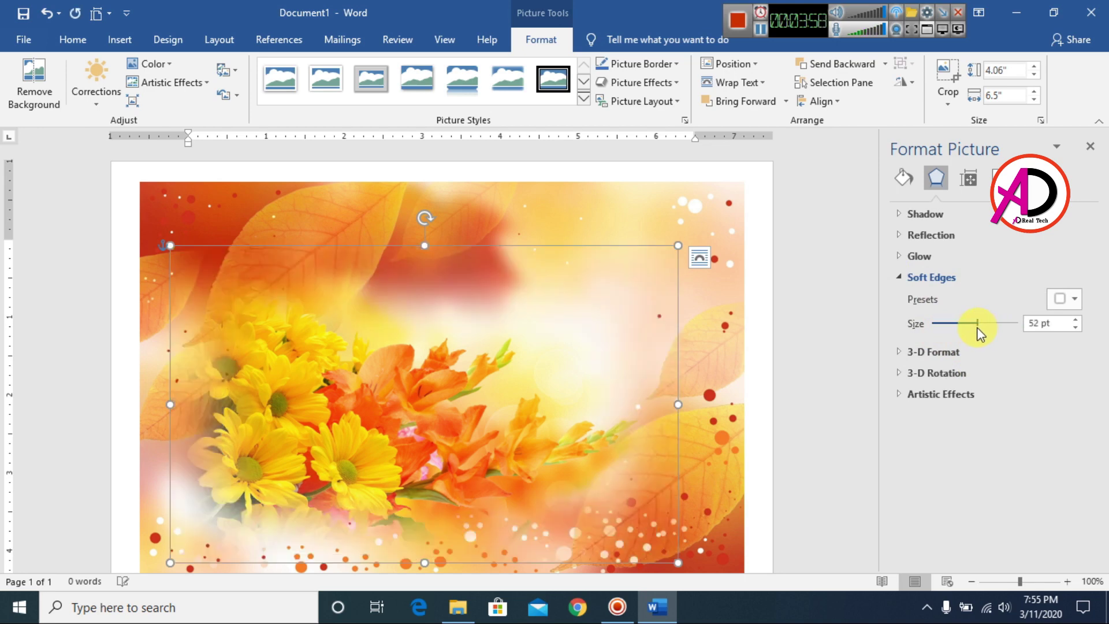
pyautogui.click(983, 324)
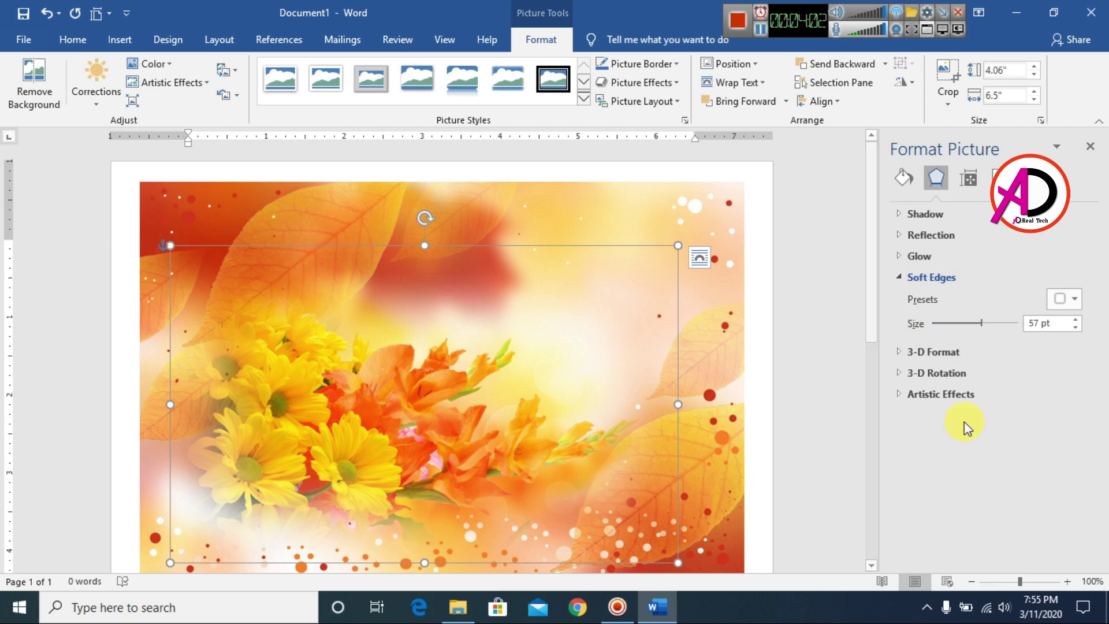
pyautogui.click(996, 321)
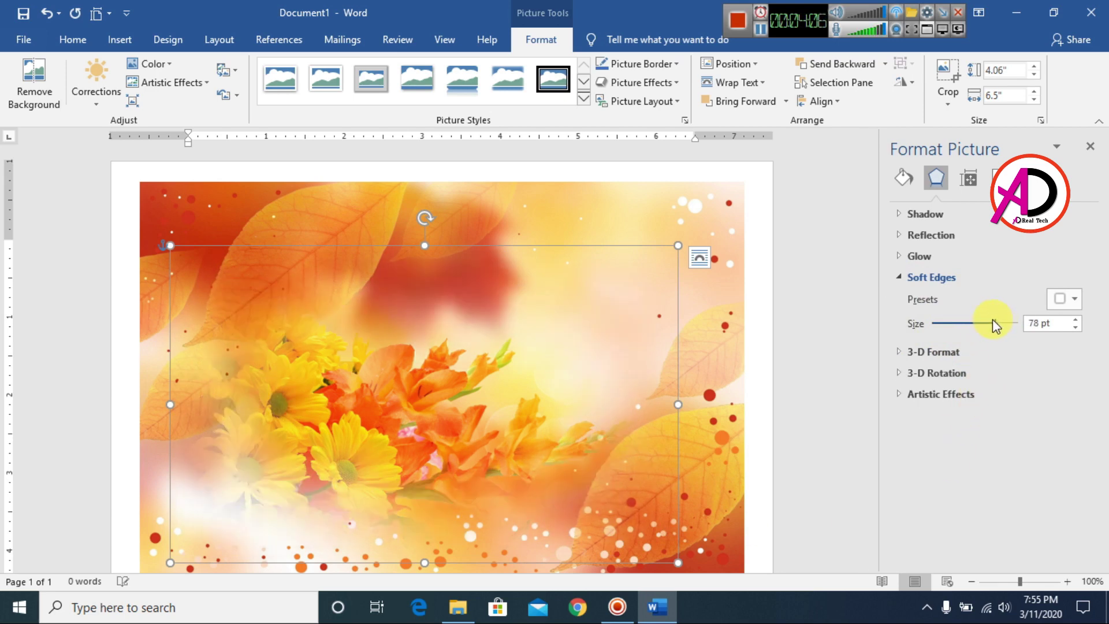
pyautogui.click(991, 322)
# Reposition the flower picture, shrink it to 3.67" by 5.88", and close the format pane
pyautogui.moveTo(429, 400); pyautogui.dragTo(406, 336)
pyautogui.moveTo(613, 186); pyautogui.dragTo(579, 209)
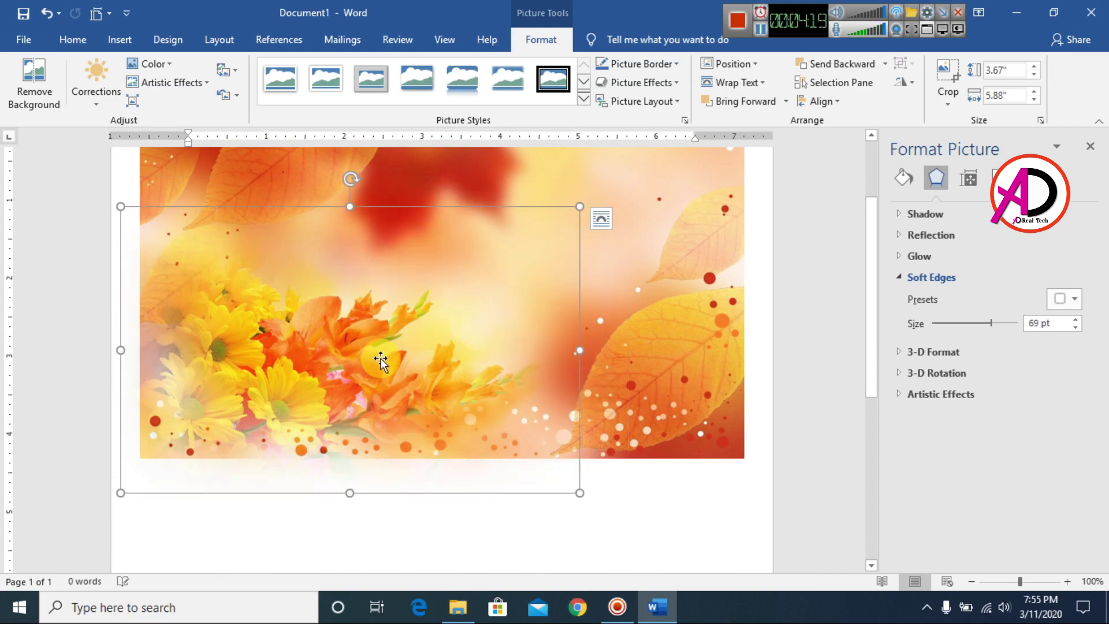
pyautogui.click(644, 493)
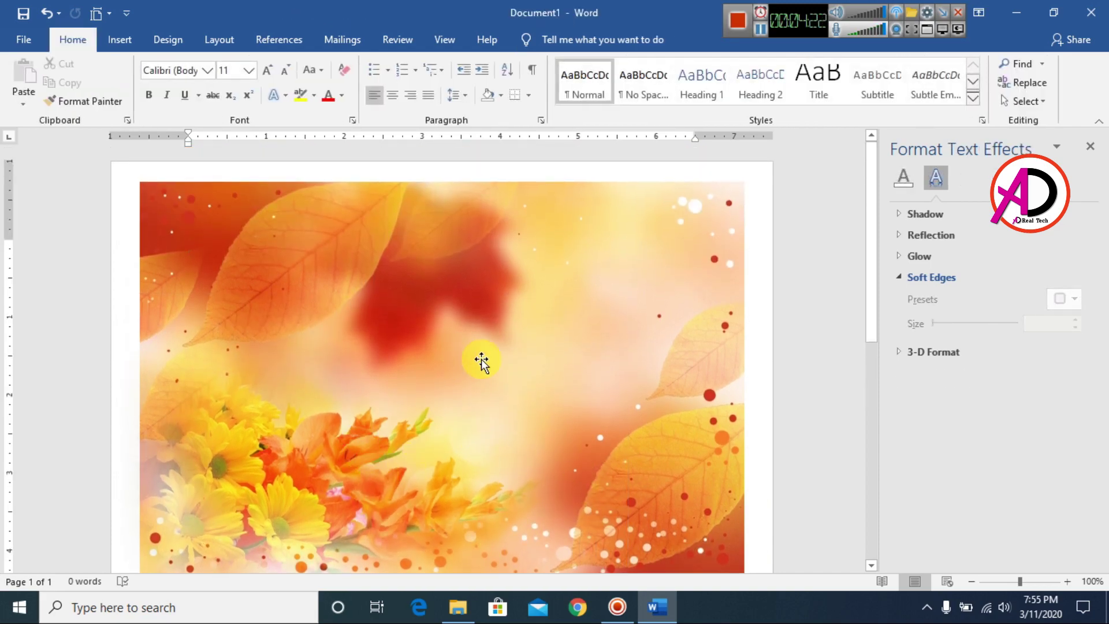
pyautogui.scroll(-1, 481, 362)
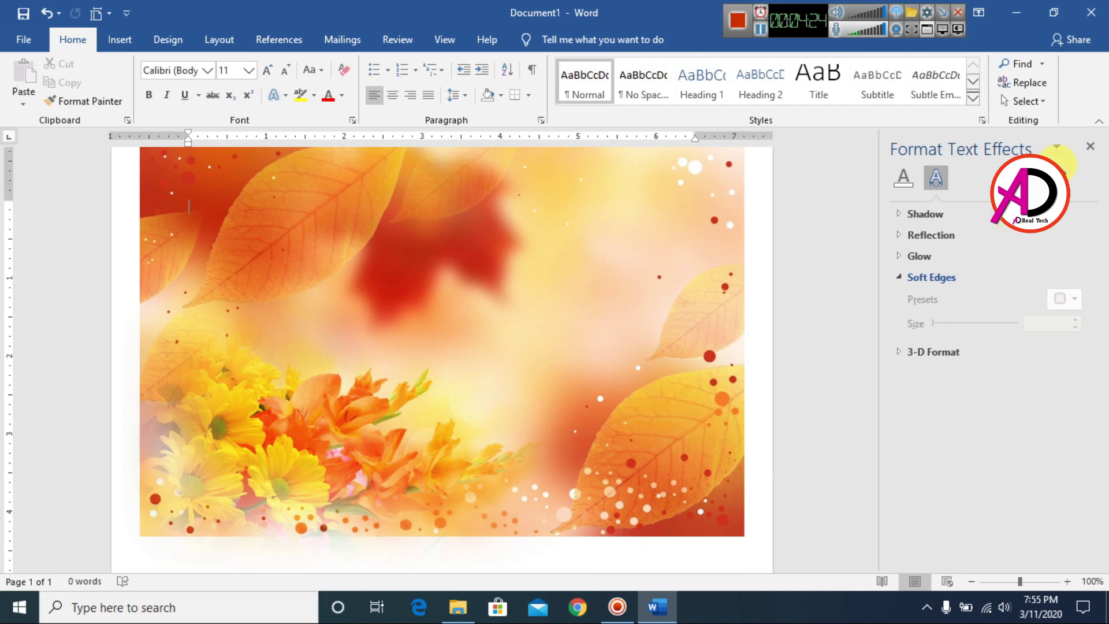
pyautogui.click(1092, 148)
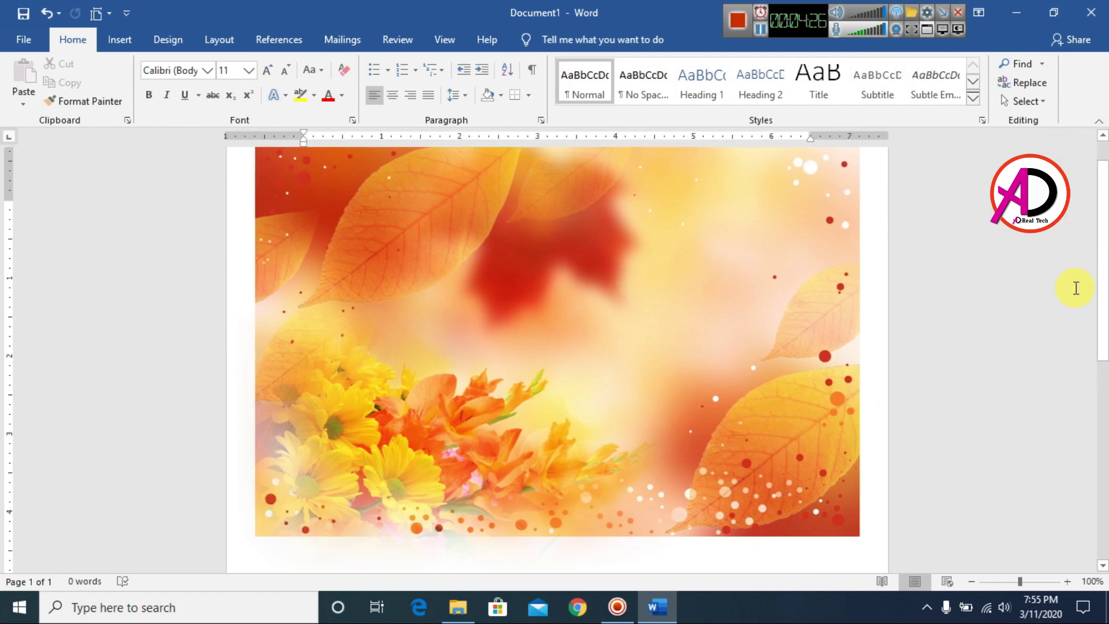
pyautogui.scroll(1, 1078, 301)
pyautogui.scroll(-1, 768, 317)
pyautogui.scroll(1, 578, 358)
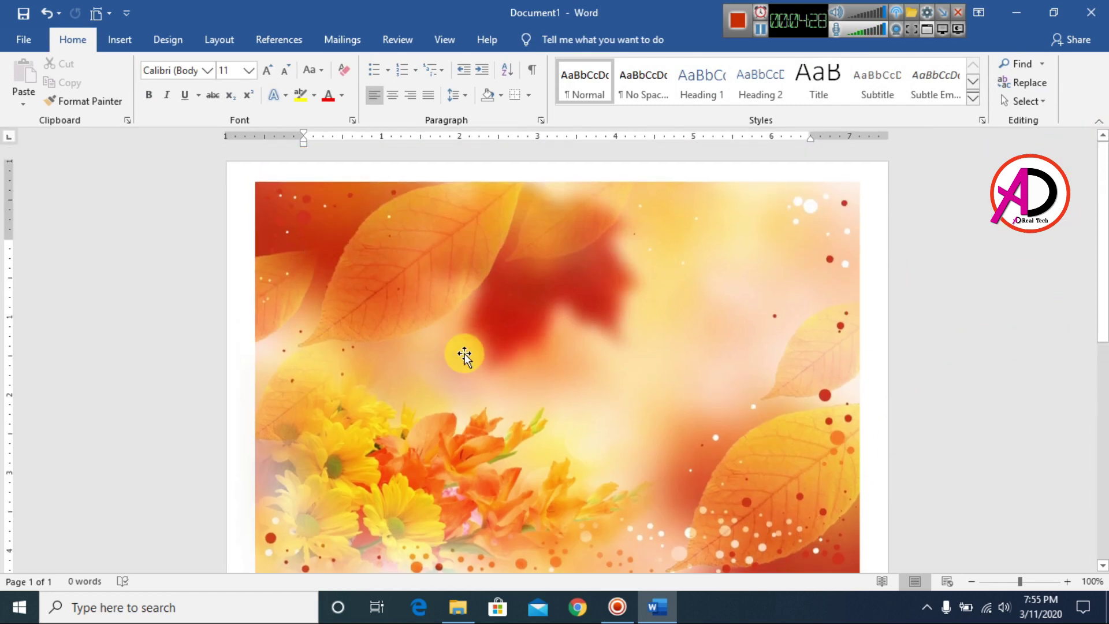
# Insert the marriage-780x405 joined-hands photo at 3.38" by 6.5"
pyautogui.click(120, 47)
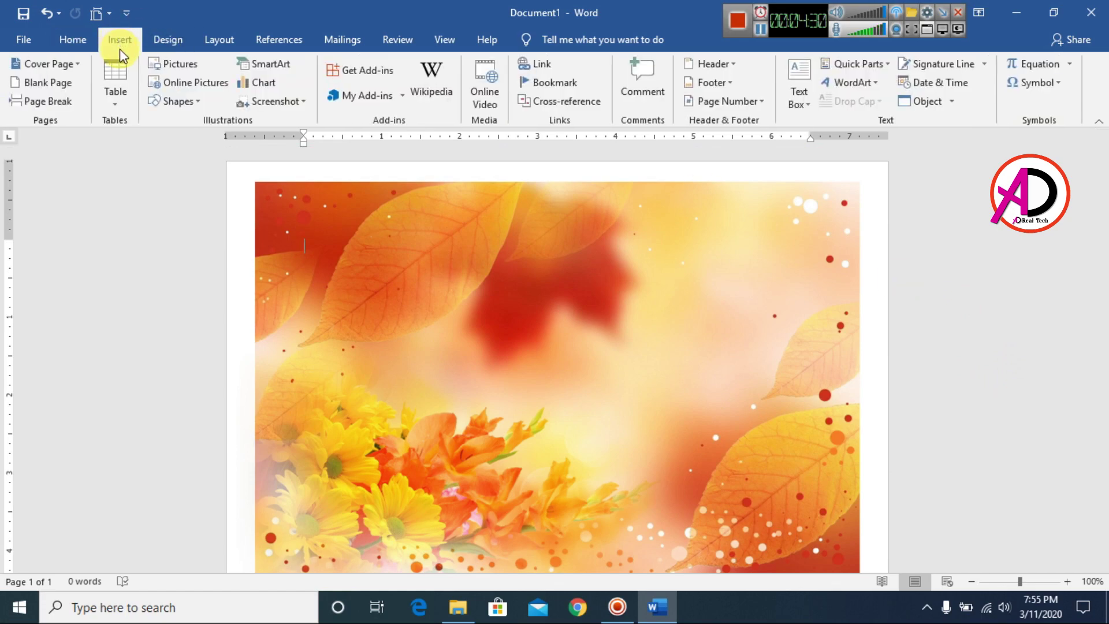
pyautogui.click(161, 61)
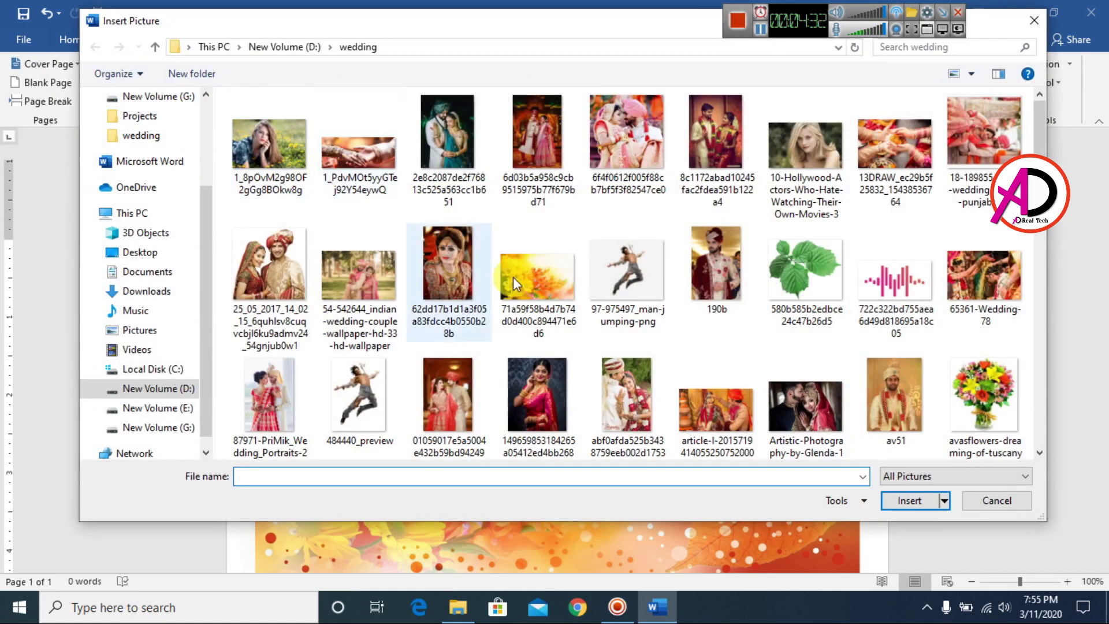
pyautogui.moveTo(1040, 126); pyautogui.dragTo(1038, 333)
pyautogui.click(826, 248)
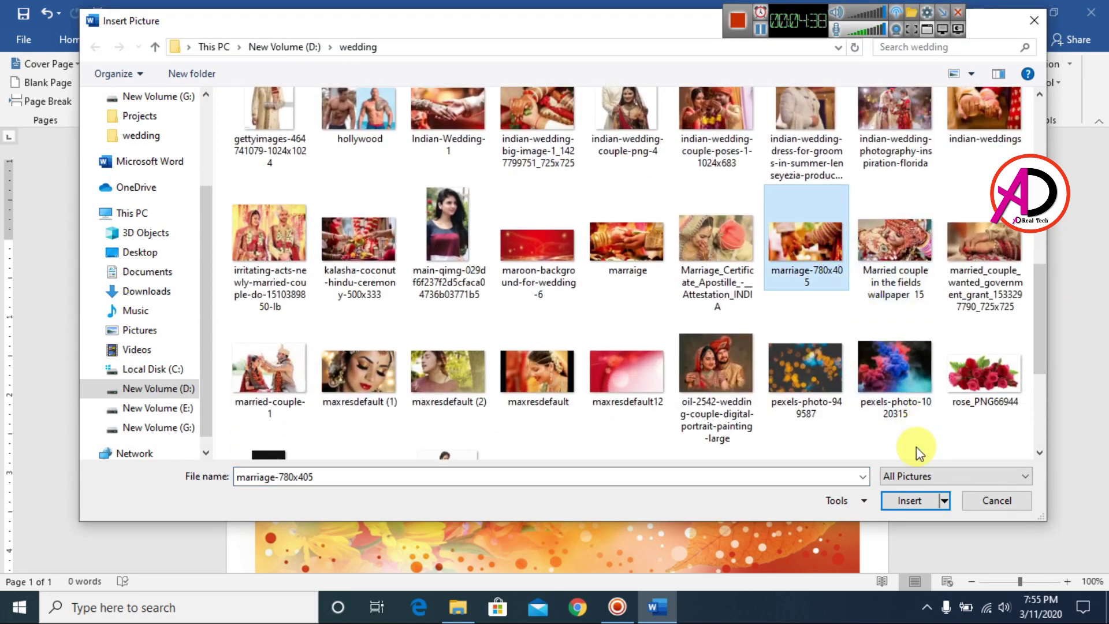
pyautogui.click(916, 500)
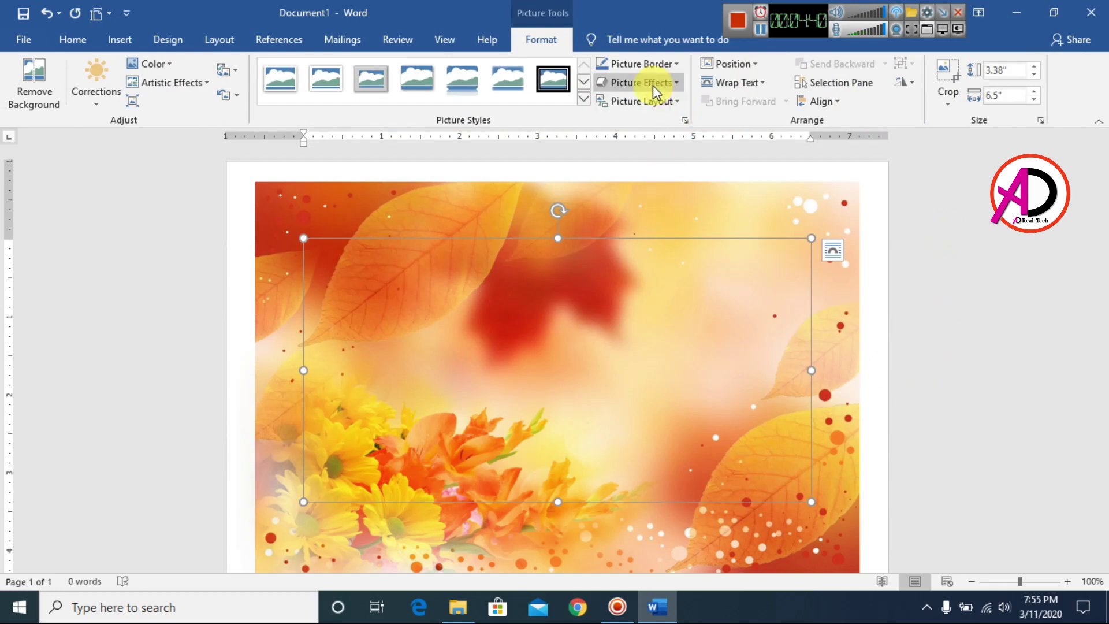
# Float the hands photo In Front of Text and move it left over the background
pyautogui.click(740, 83)
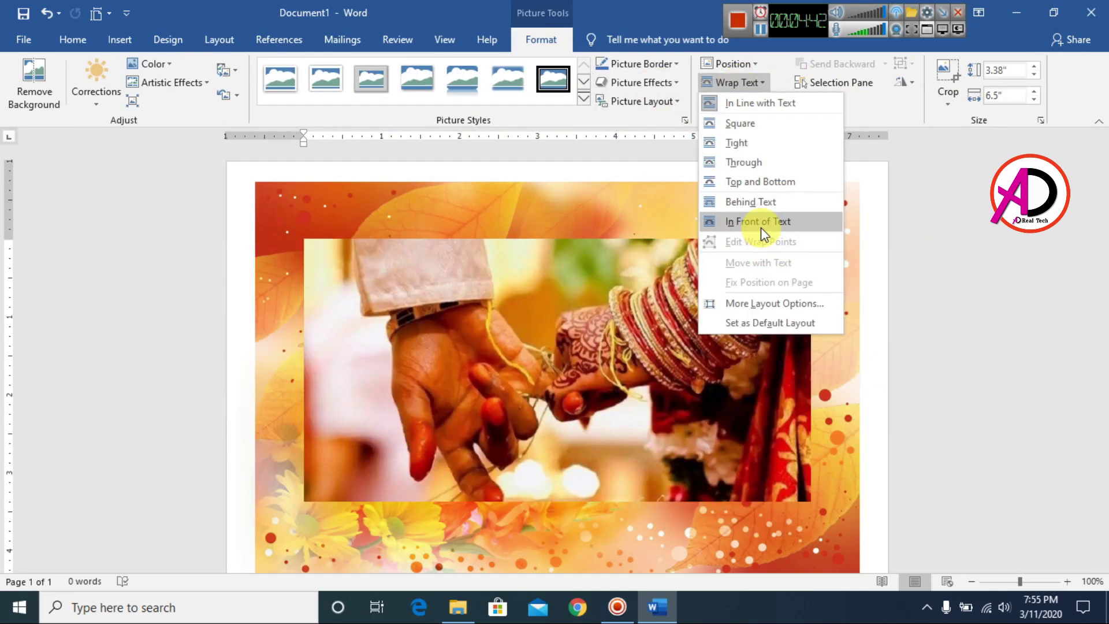
pyautogui.click(759, 224)
pyautogui.moveTo(526, 424); pyautogui.dragTo(493, 434)
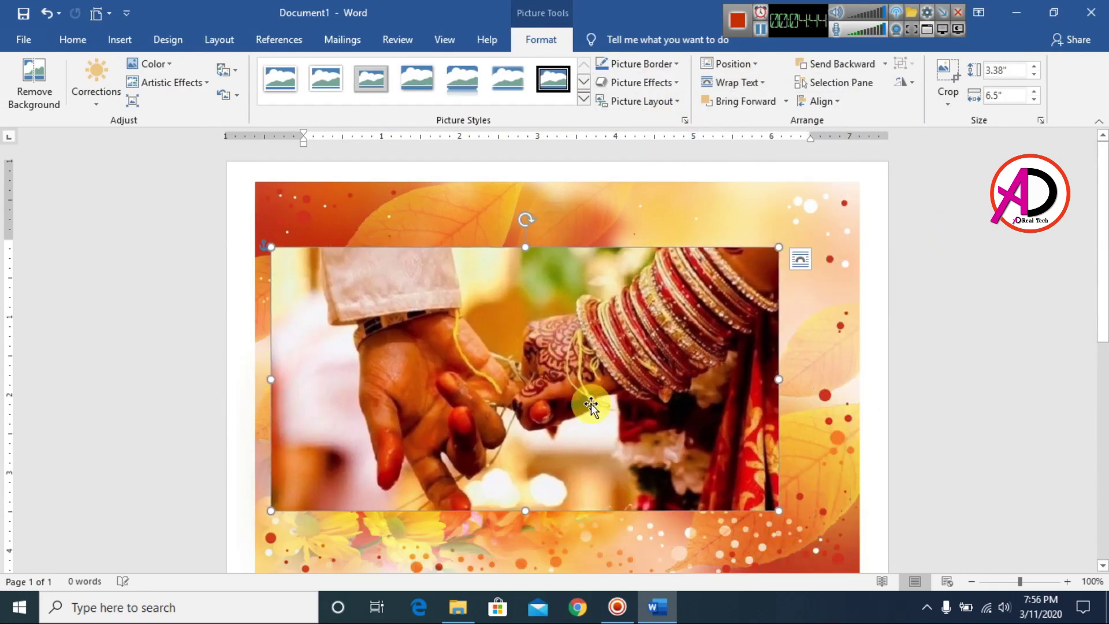
# Set the hands photo's soft edges to 100 pt in Format Picture
pyautogui.rightClick(581, 354)
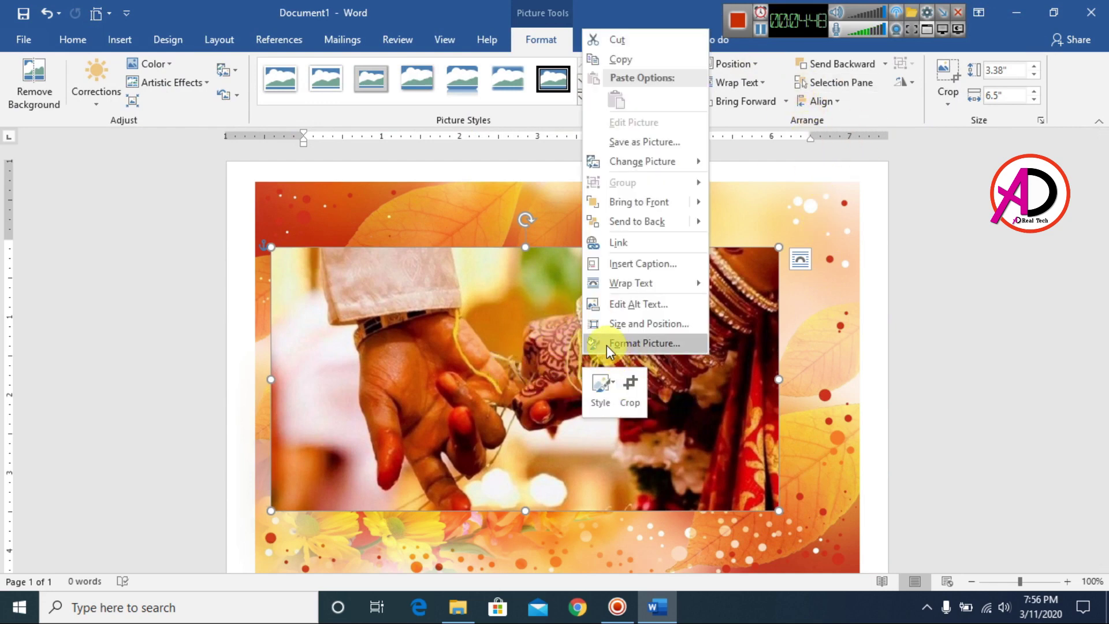
pyautogui.click(606, 345)
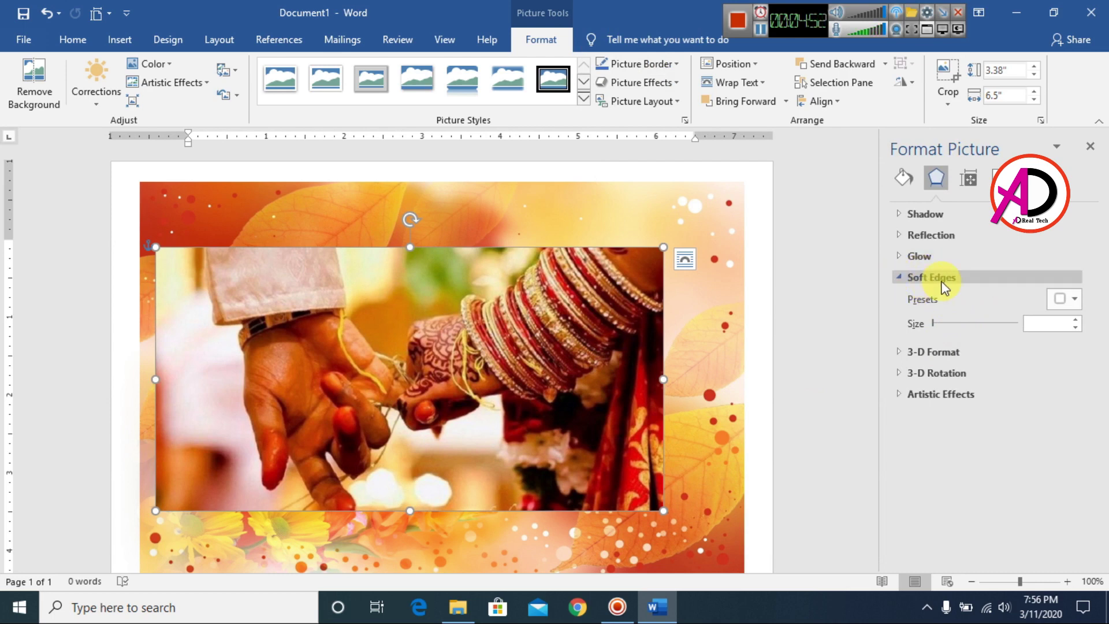
pyautogui.moveTo(934, 325); pyautogui.dragTo(1017, 324)
pyautogui.moveTo(609, 339); pyautogui.dragTo(578, 338)
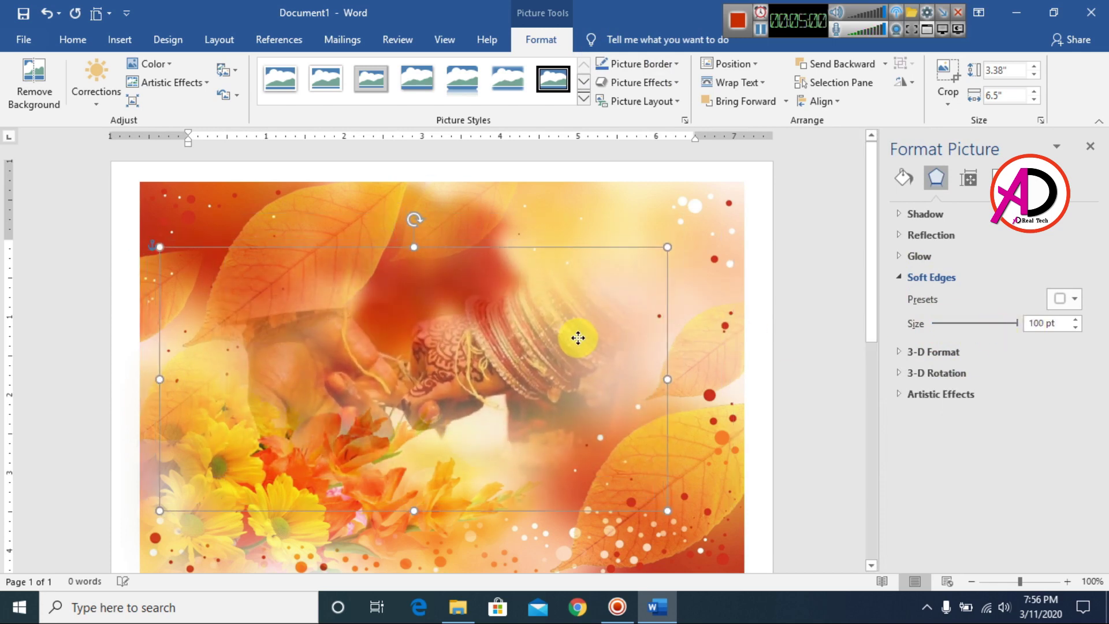
# Shrink the hands photo to 6.25" by 3.25" and reposition it on the background
pyautogui.moveTo(668, 248); pyautogui.dragTo(652, 257)
pyautogui.moveTo(621, 297); pyautogui.dragTo(533, 359)
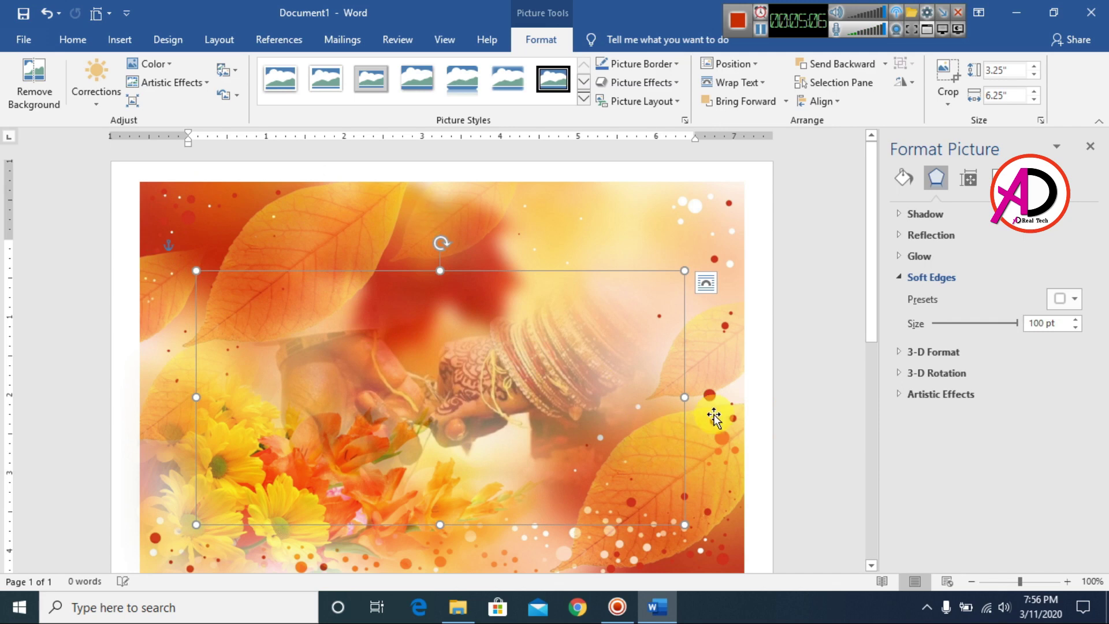
pyautogui.moveTo(670, 386); pyautogui.dragTo(669, 376)
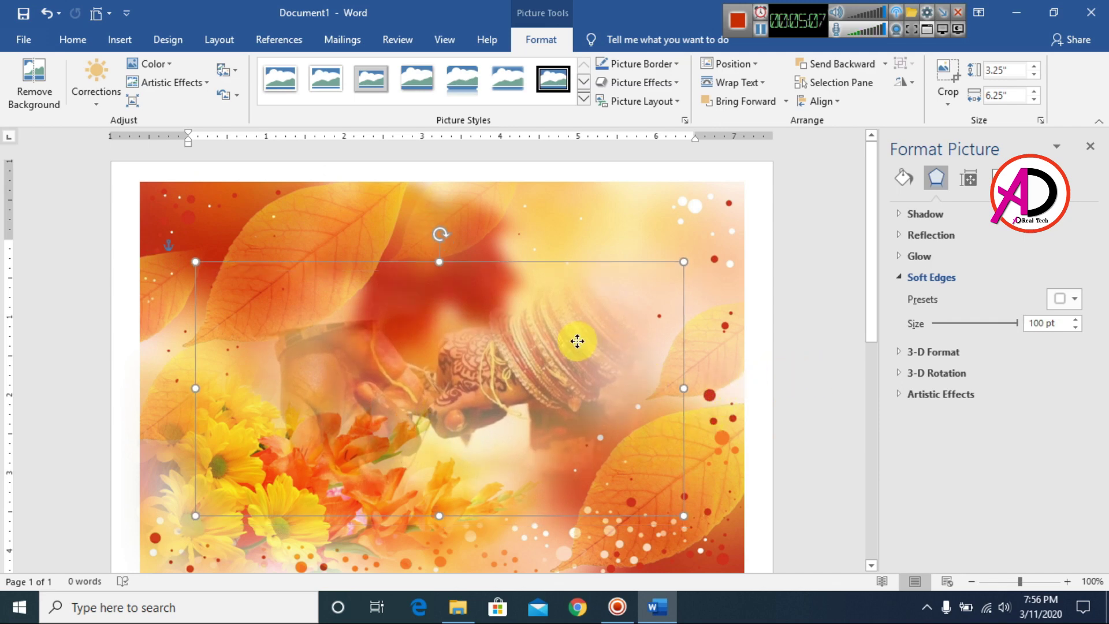
pyautogui.click(831, 442)
pyautogui.scroll(-1, 725, 449)
pyautogui.scroll(1, 726, 448)
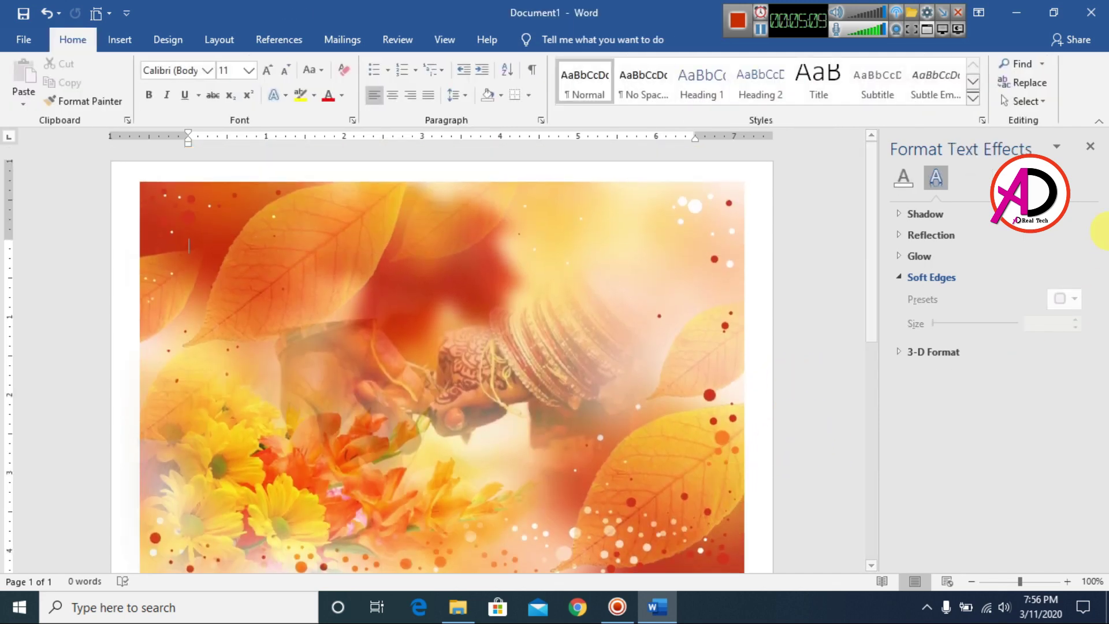
# Close the formatting pane and insert the couple's portrait photo from the wedding folder
pyautogui.click(1091, 148)
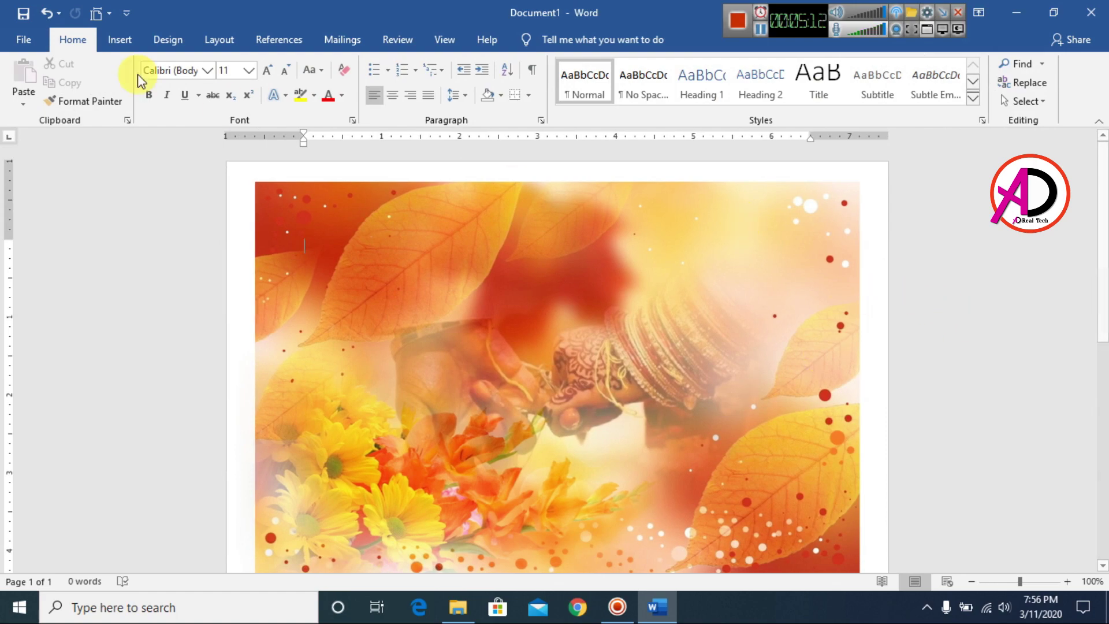
pyautogui.click(121, 40)
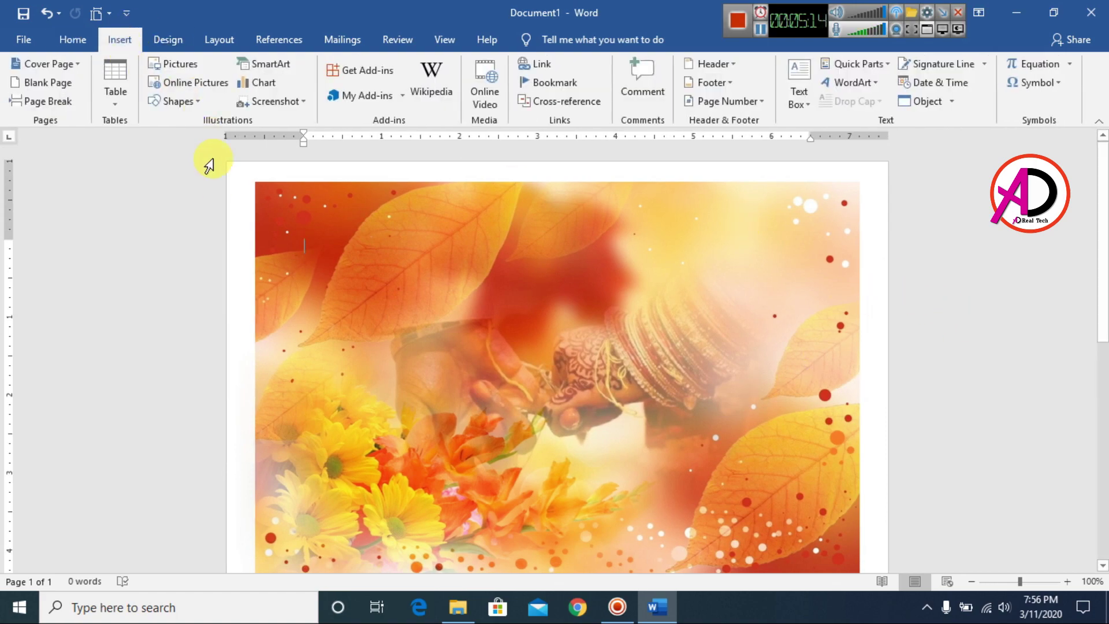
pyautogui.click(186, 64)
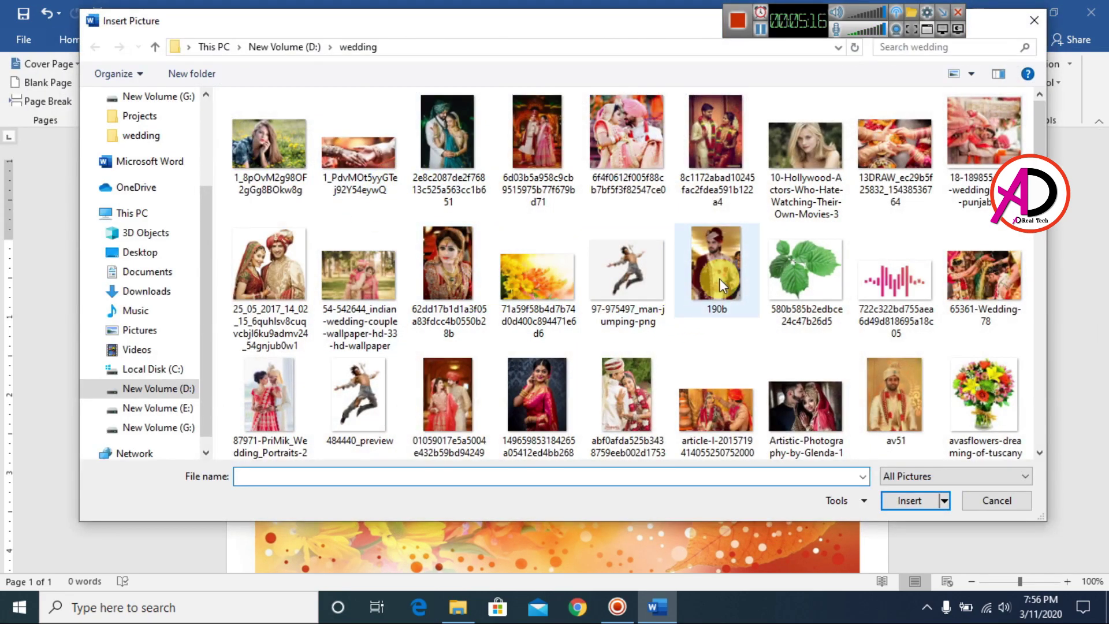
pyautogui.click(726, 137)
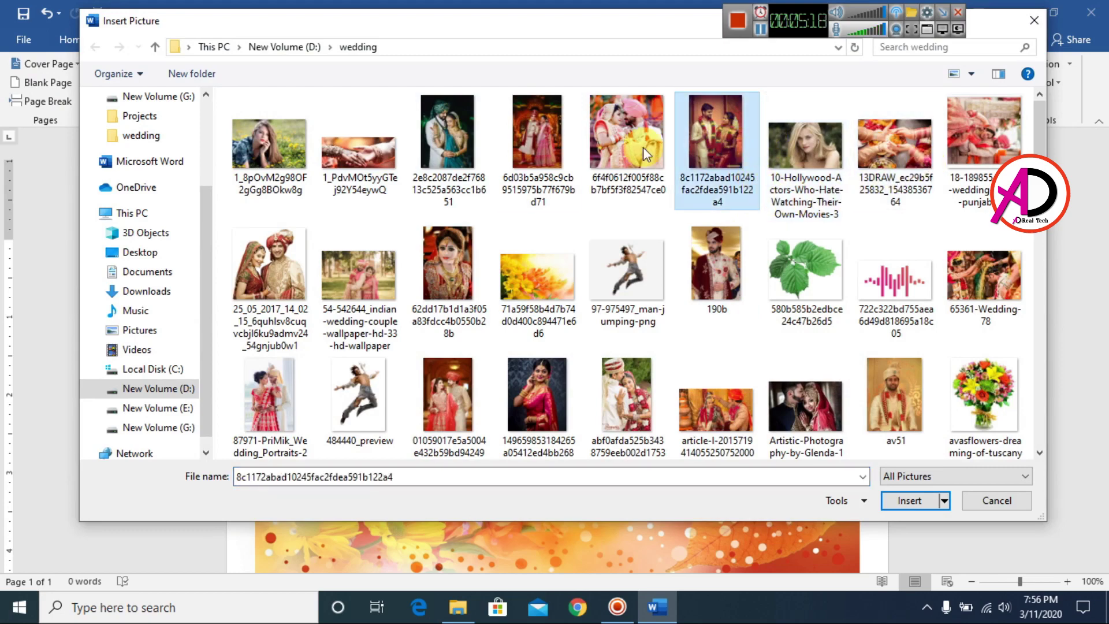
pyautogui.click(433, 157)
pyautogui.click(908, 507)
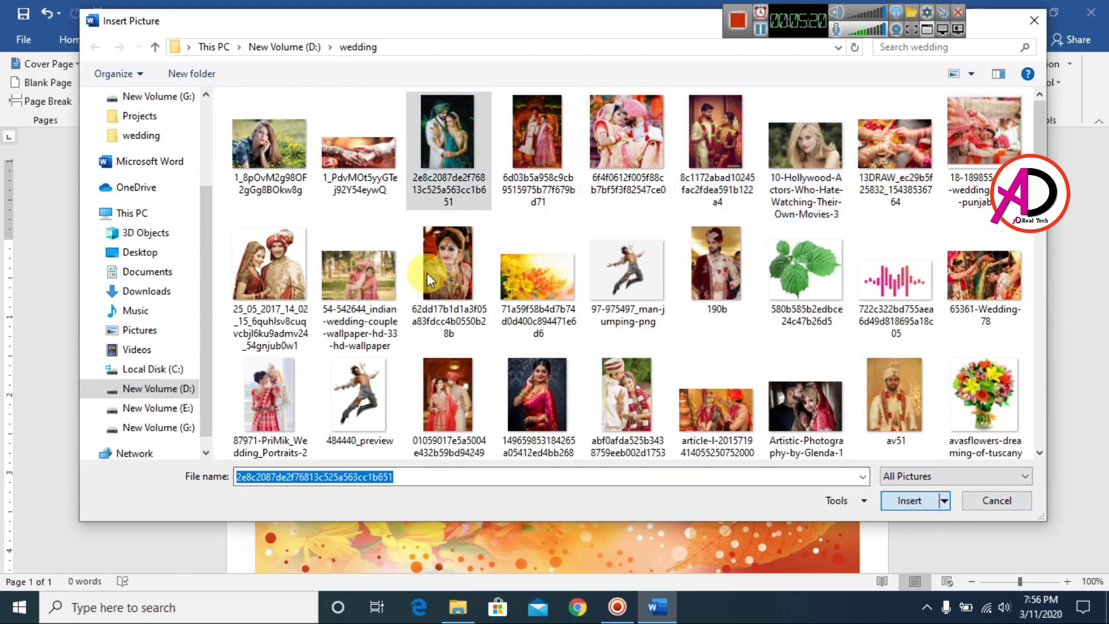
pyautogui.click(910, 500)
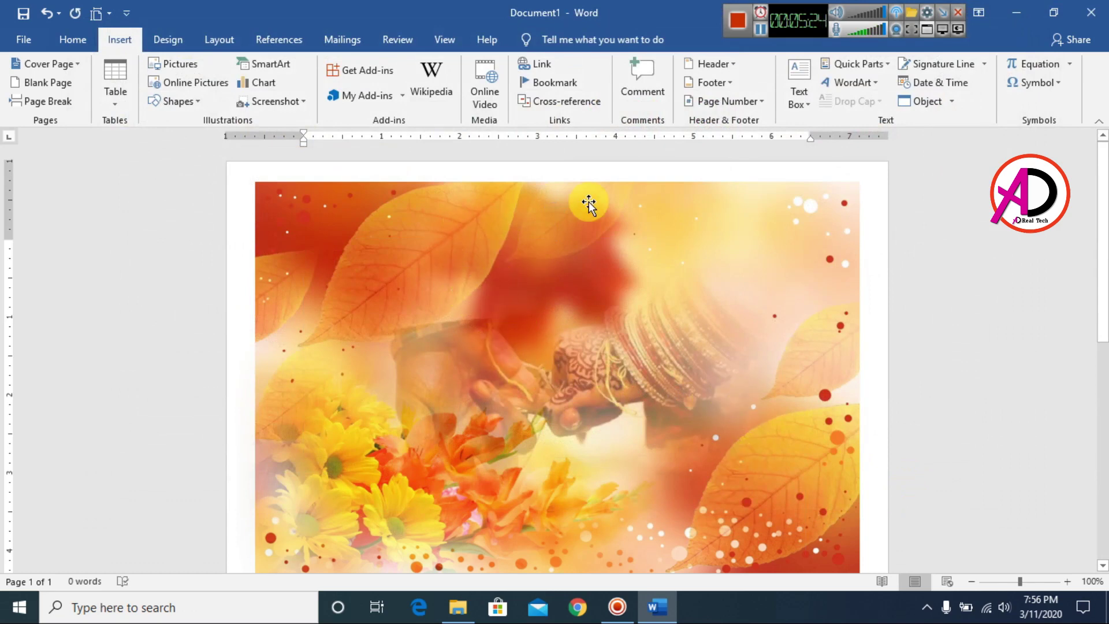
# Set the couple photo's text wrapping to In Front of Text
pyautogui.scroll(-3, 515, 361)
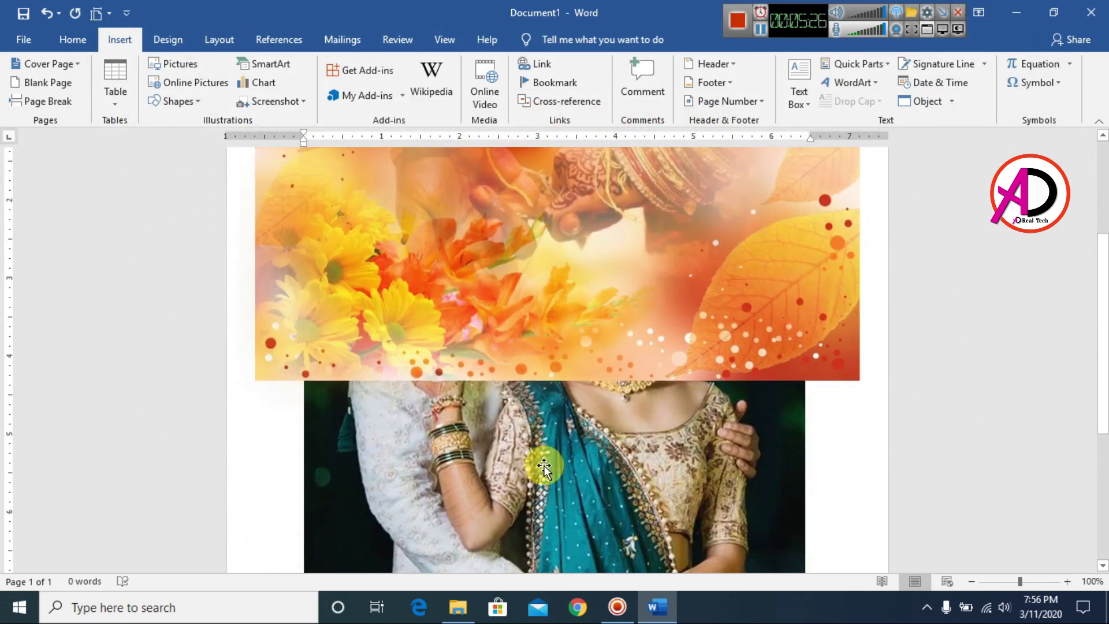
pyautogui.click(545, 464)
pyautogui.click(541, 39)
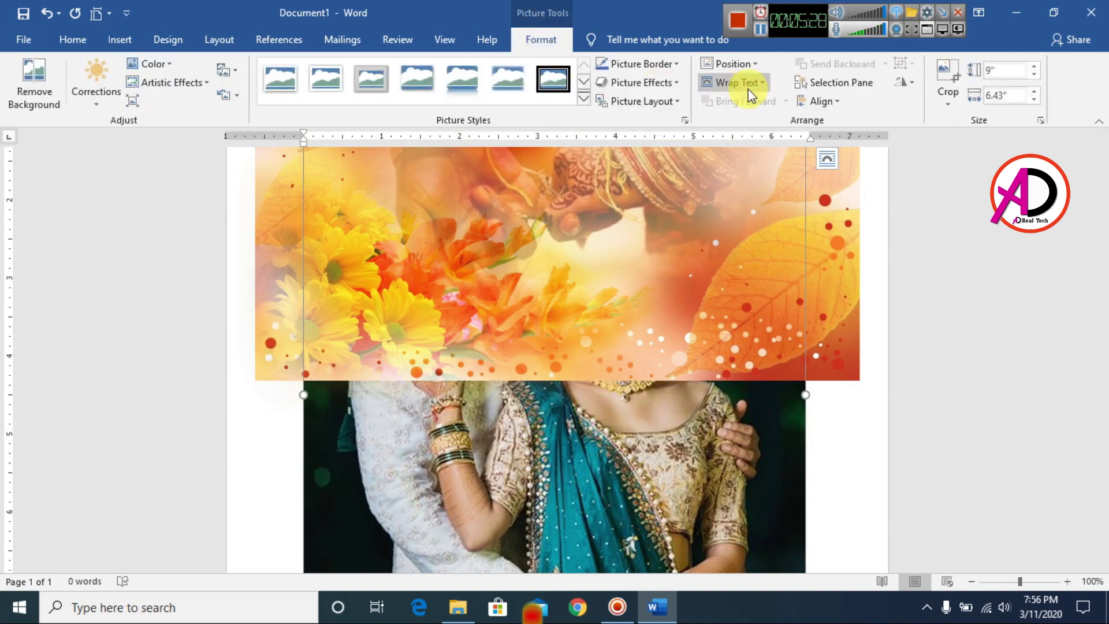
pyautogui.click(751, 82)
pyautogui.click(773, 221)
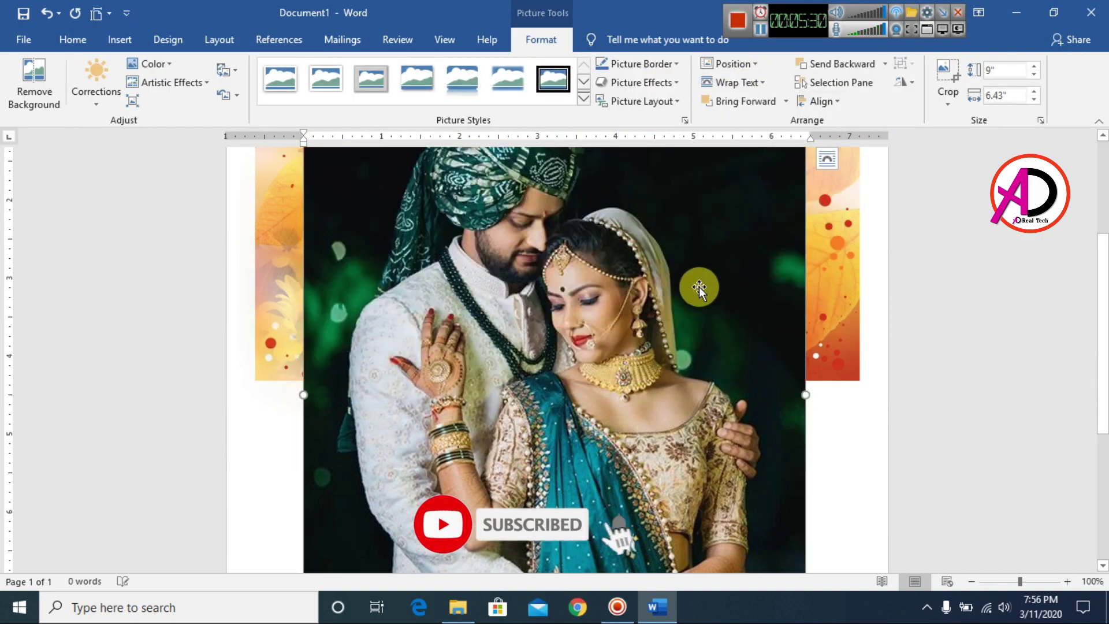
# Shrink the couple photo to 3.18" by 2.27" and place it at the background's top-left
pyautogui.moveTo(806, 202); pyautogui.dragTo(565, 536)
pyautogui.scroll(-5, 471, 384)
pyautogui.scroll(10, 503, 331)
pyautogui.moveTo(472, 384); pyautogui.dragTo(481, 463)
pyautogui.scroll(-5, 453, 405)
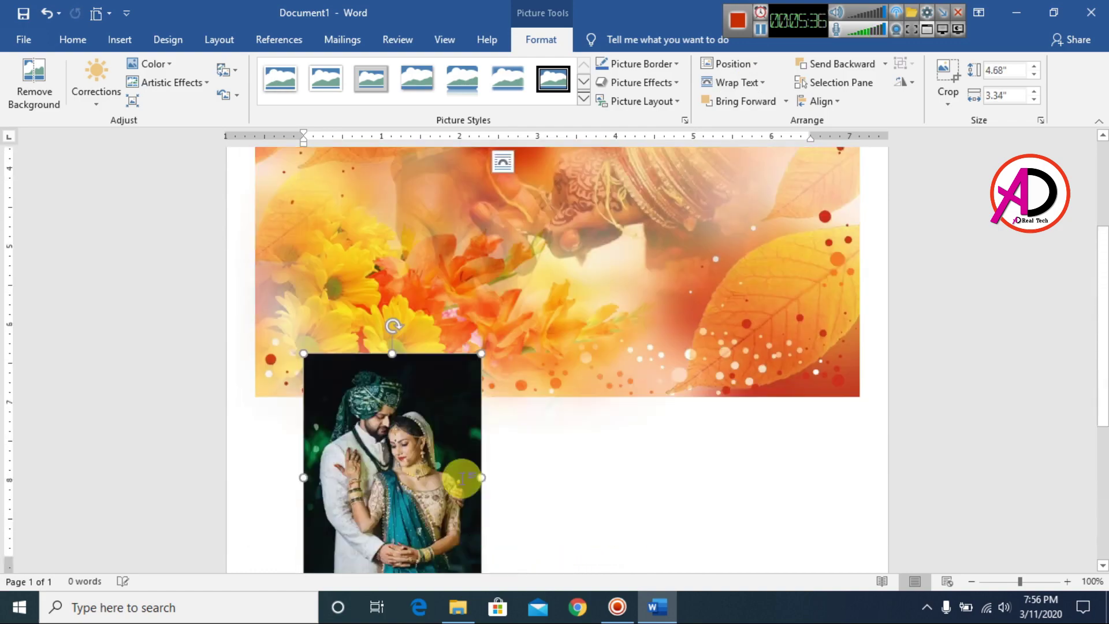
pyautogui.moveTo(454, 309); pyautogui.dragTo(453, 309)
pyautogui.scroll(6, 454, 310)
pyautogui.moveTo(415, 380); pyautogui.dragTo(432, 283)
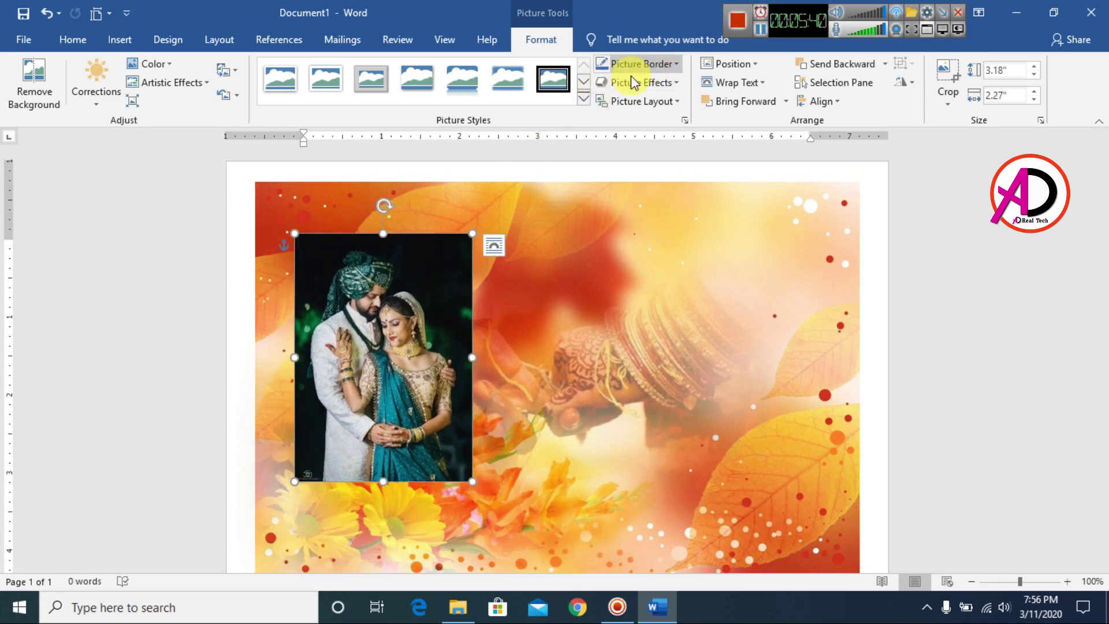
pyautogui.click(641, 102)
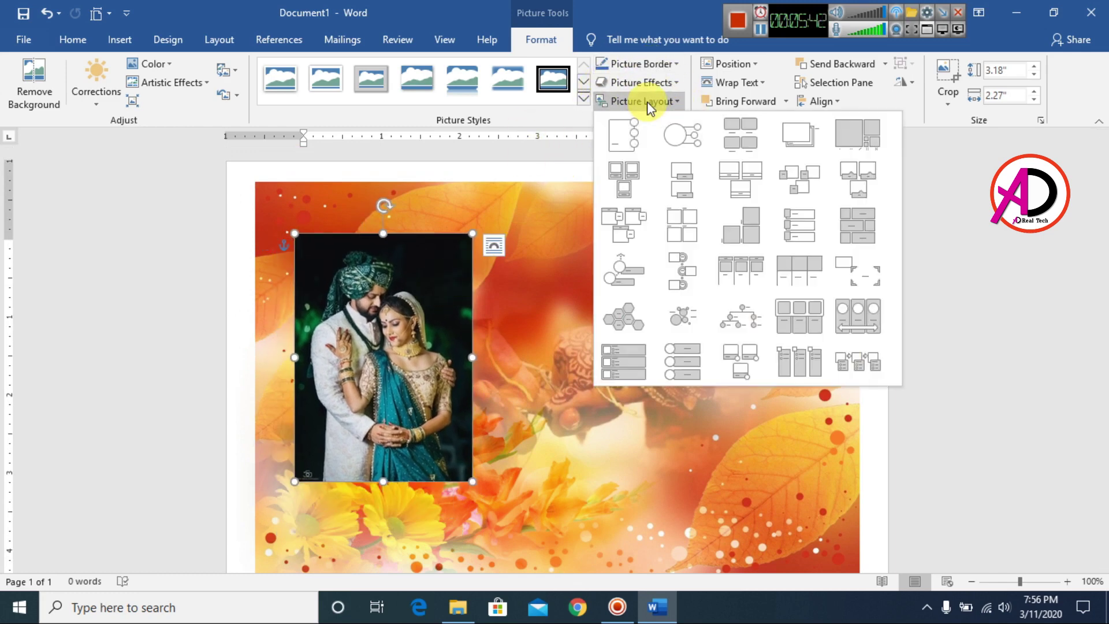
pyautogui.click(642, 84)
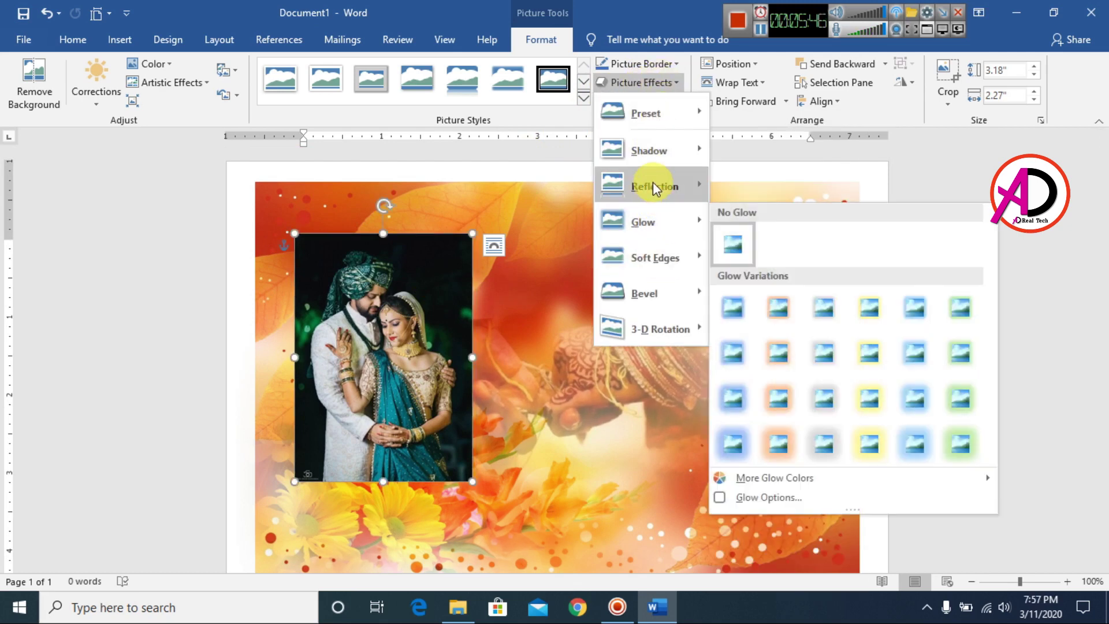
pyautogui.moveTo(647, 144)
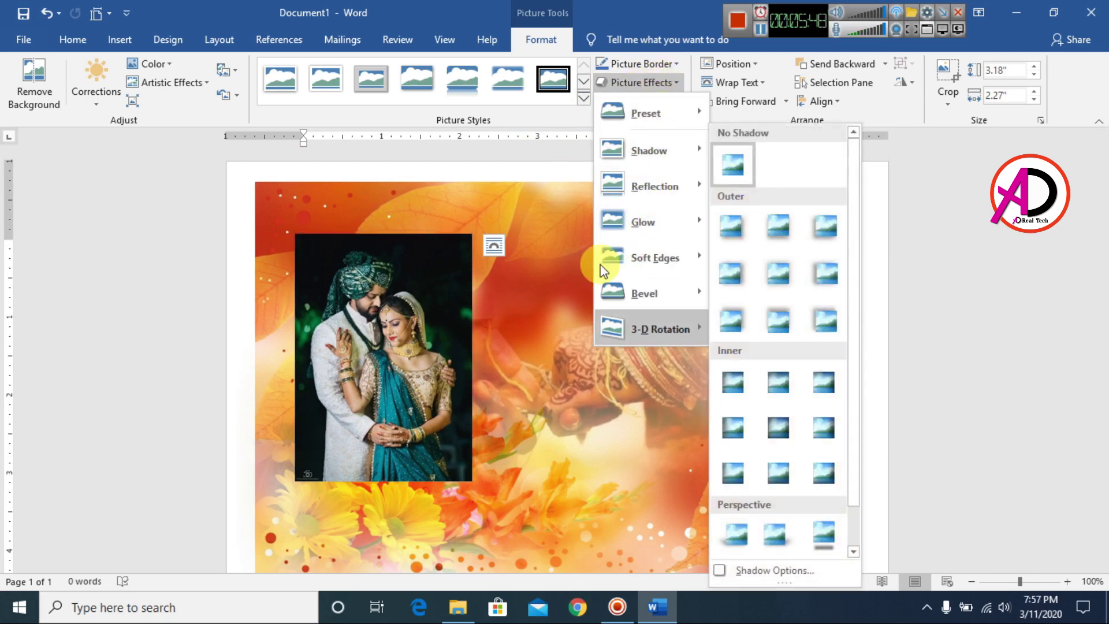
pyautogui.moveTo(645, 338)
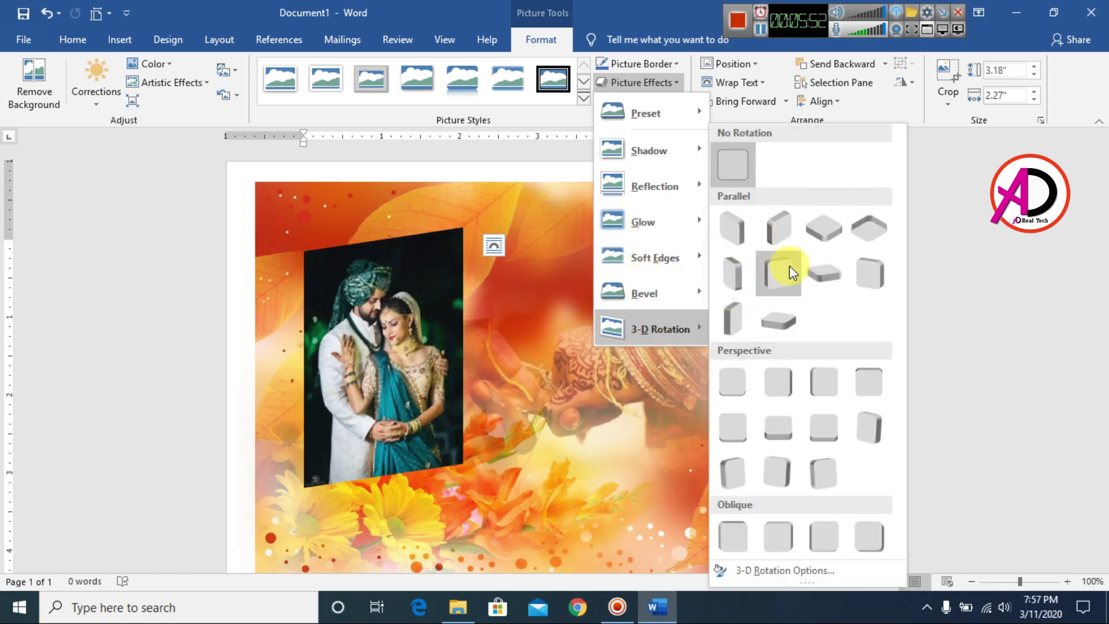
pyautogui.click(790, 233)
pyautogui.moveTo(446, 399); pyautogui.dragTo(456, 361)
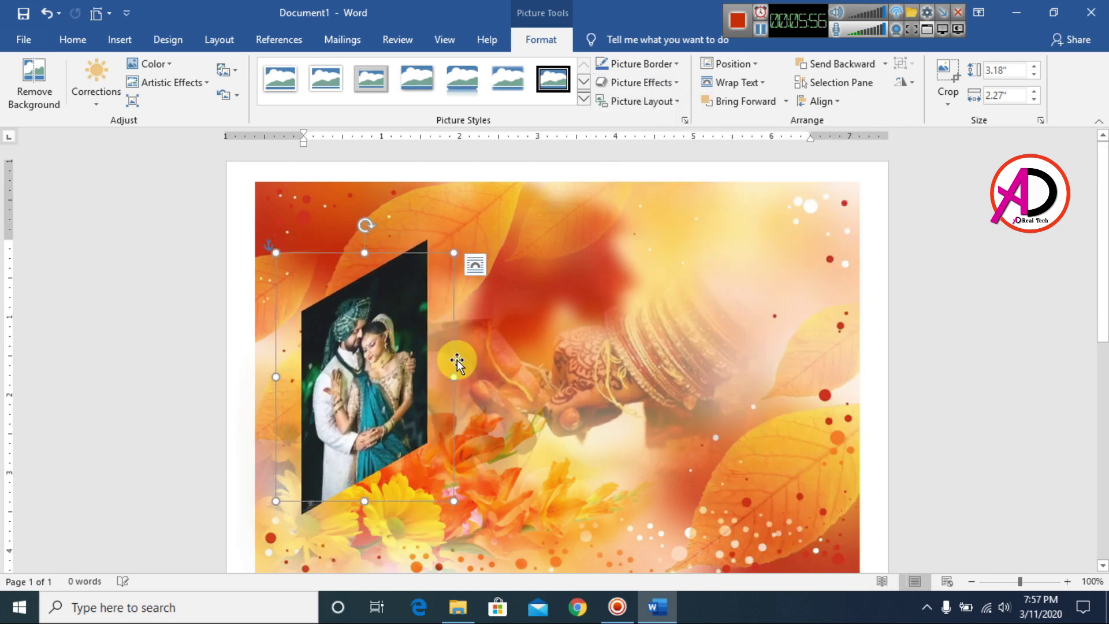
pyautogui.click(325, 81)
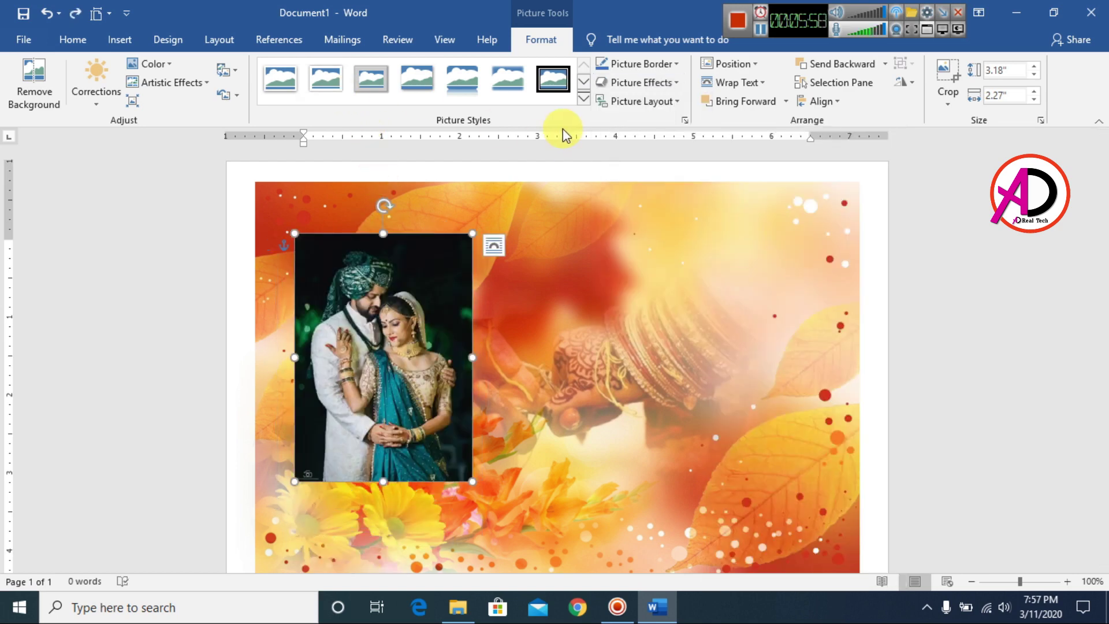
pyautogui.click(585, 99)
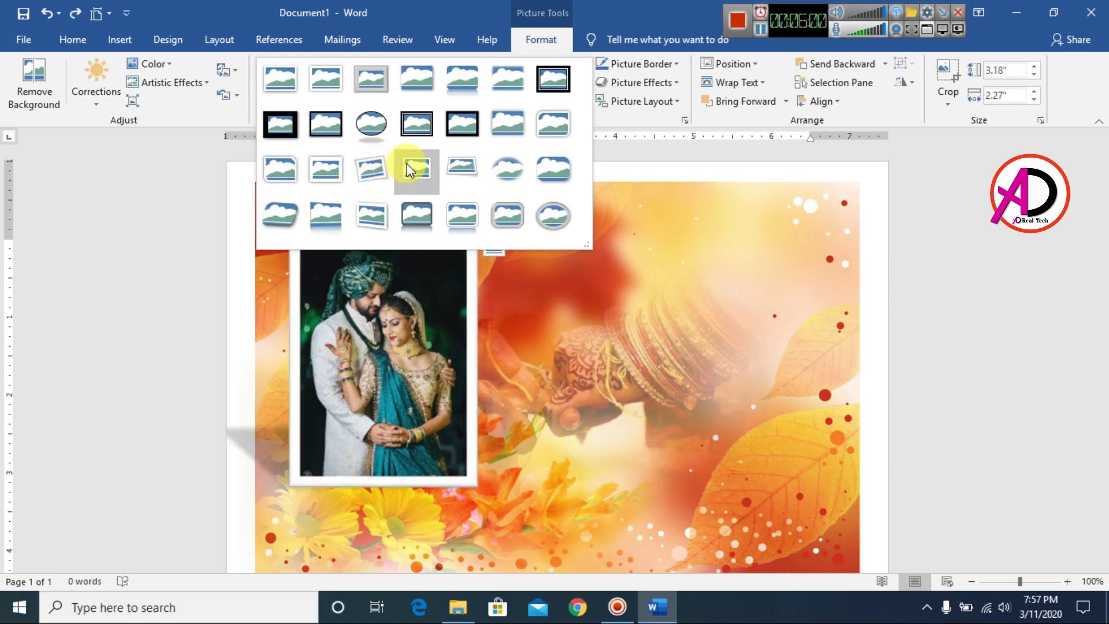
pyautogui.click(414, 167)
pyautogui.moveTo(470, 322); pyautogui.dragTo(492, 304)
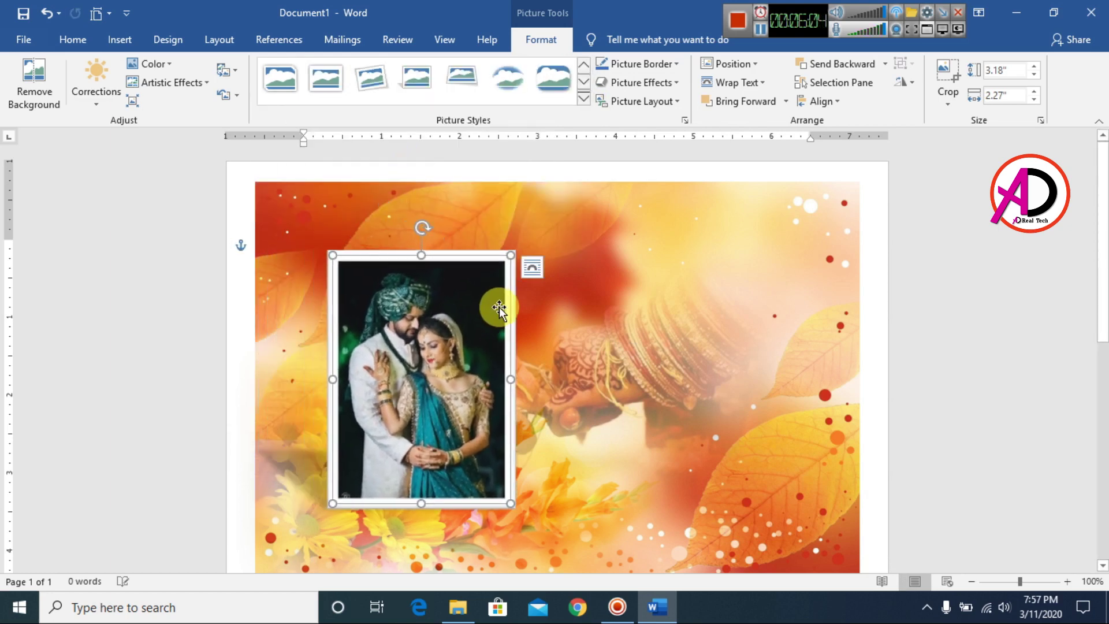
pyautogui.click(532, 267)
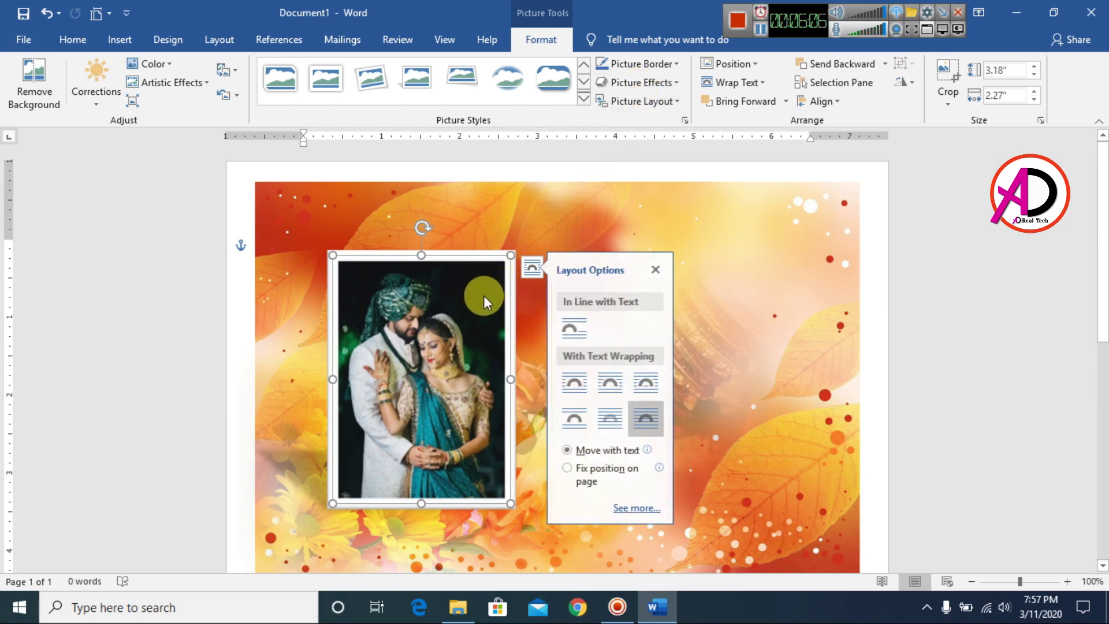
pyautogui.click(663, 270)
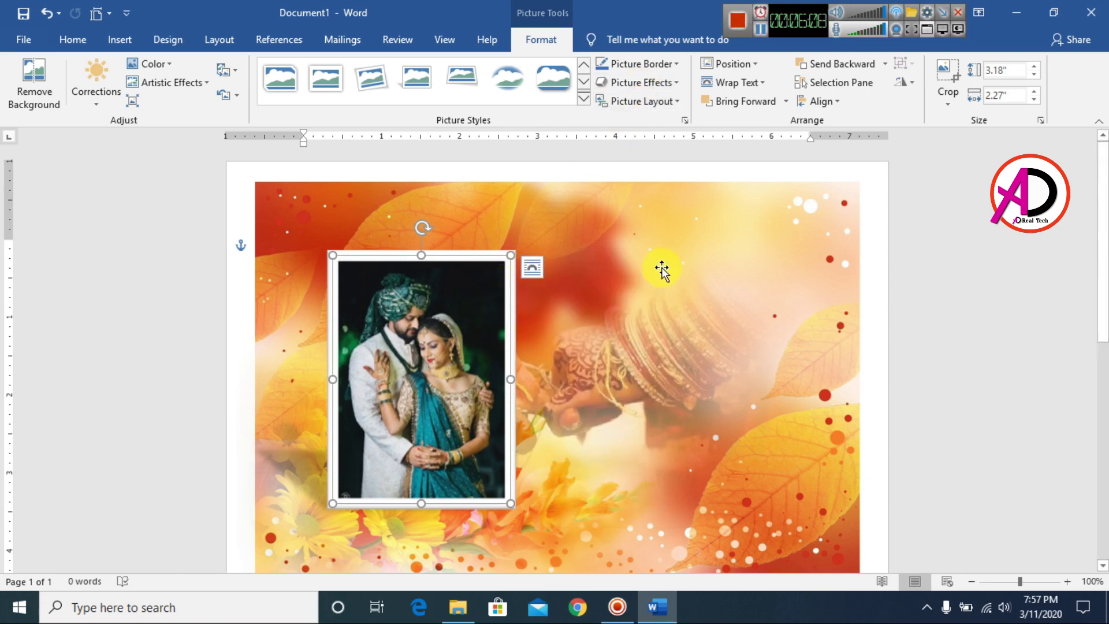
# Apply the Preset 1 3-D bevel effect to the couple photo
pyautogui.click(654, 86)
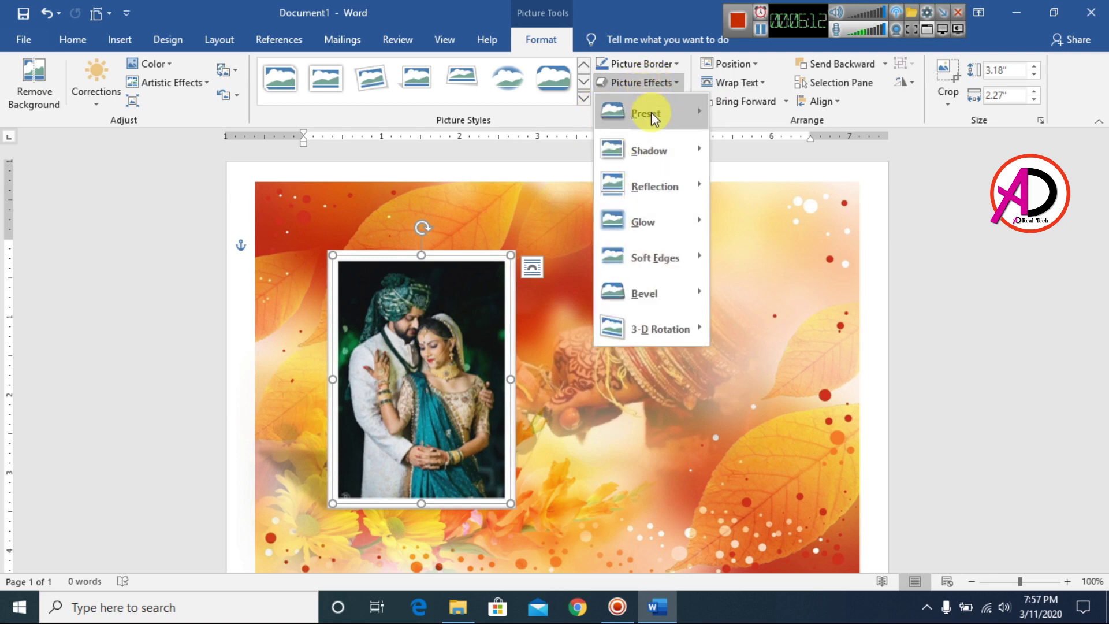
pyautogui.moveTo(650, 112)
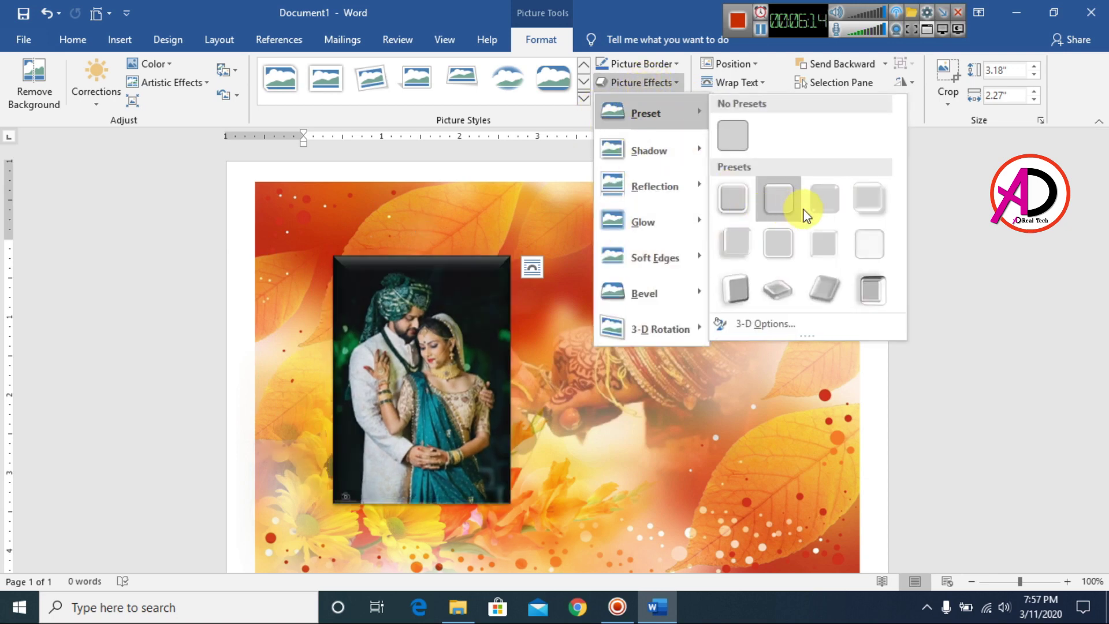
pyautogui.click(726, 205)
# Tilt the beveled couple photo counter-clockwise and shrink it slightly
pyautogui.click(418, 249)
pyautogui.moveTo(423, 227); pyautogui.dragTo(391, 232)
pyautogui.moveTo(418, 323); pyautogui.dragTo(365, 339)
pyautogui.scroll(-3, 366, 339)
pyautogui.moveTo(394, 281); pyautogui.dragTo(394, 302)
pyautogui.scroll(2, 421, 320)
pyautogui.moveTo(430, 234); pyautogui.dragTo(416, 282)
pyautogui.moveTo(428, 239); pyautogui.dragTo(423, 269)
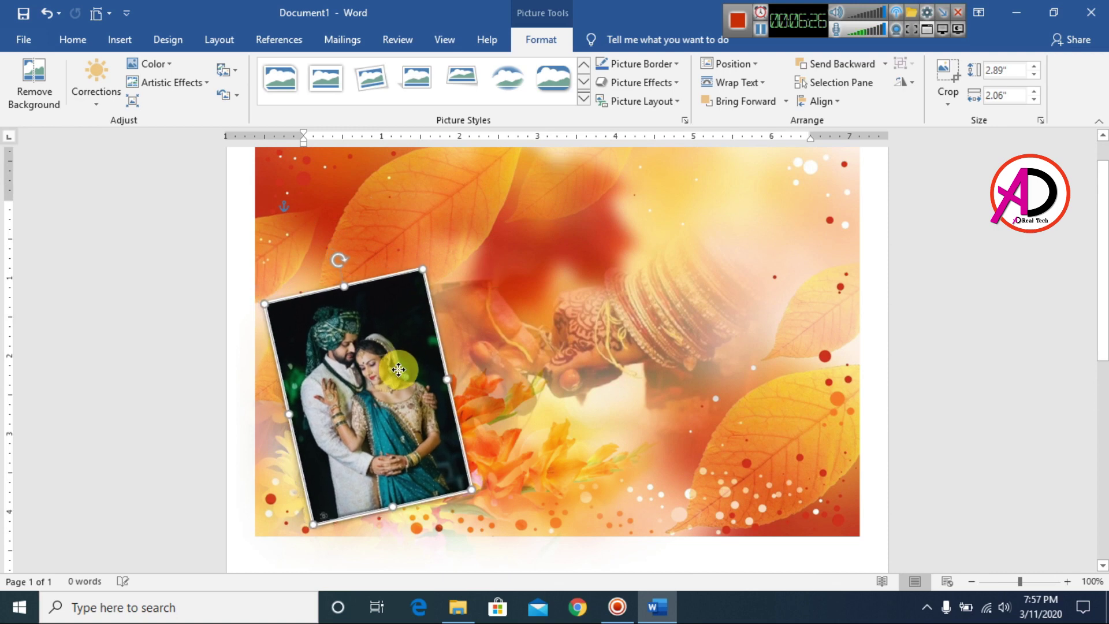
# Ctrl-drag a copy of the tilted photo, enlarge it to 3.61" by 2.58", and shift it right
pyautogui.moveTo(368, 471); pyautogui.dragTo(365, 439)
pyautogui.scroll(1, 386, 409)
pyautogui.moveTo(430, 260); pyautogui.dragTo(446, 248)
pyautogui.moveTo(444, 335); pyautogui.dragTo(453, 313)
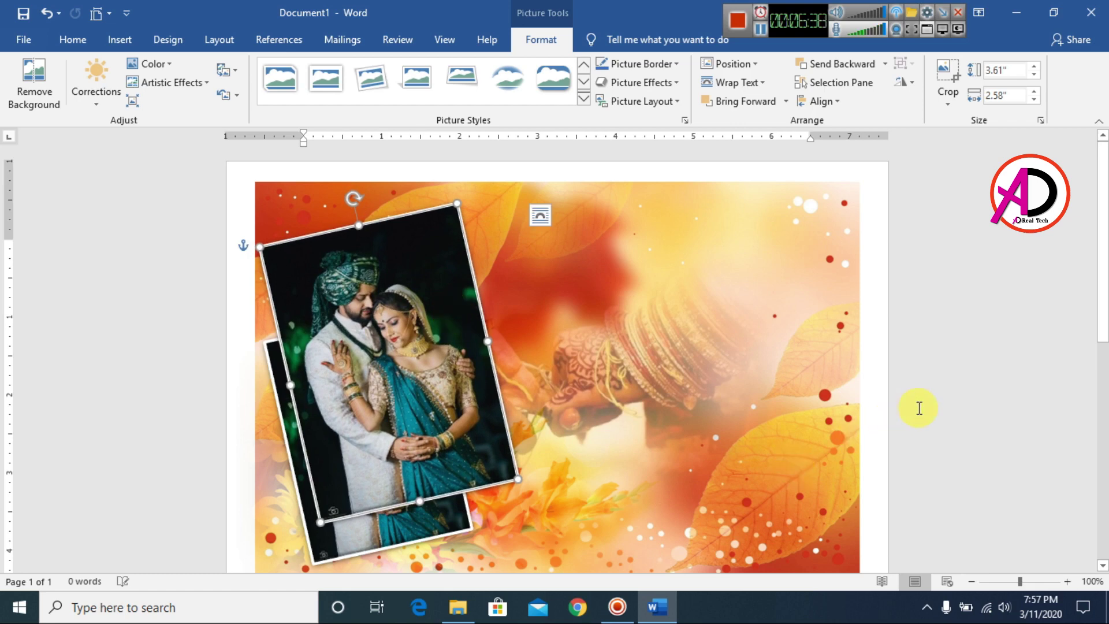
pyautogui.click(919, 408)
pyautogui.scroll(-4, 688, 421)
pyautogui.scroll(3, 580, 401)
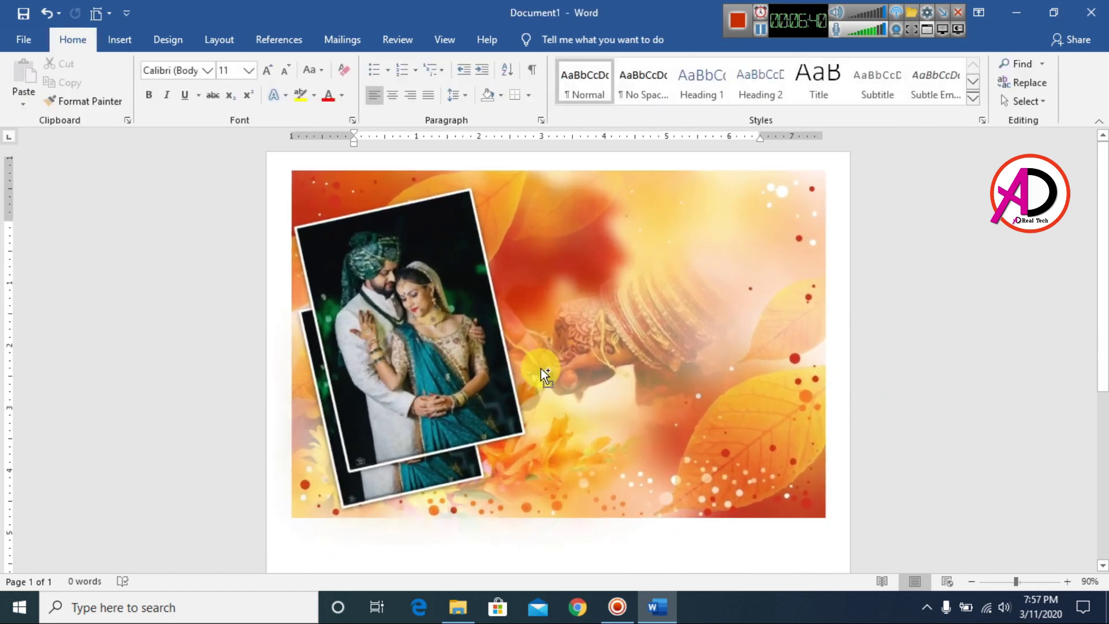
# Insert another photo from the wedding folder below the autumn card, sized 6.49" by 6.5"
pyautogui.click(1067, 581)
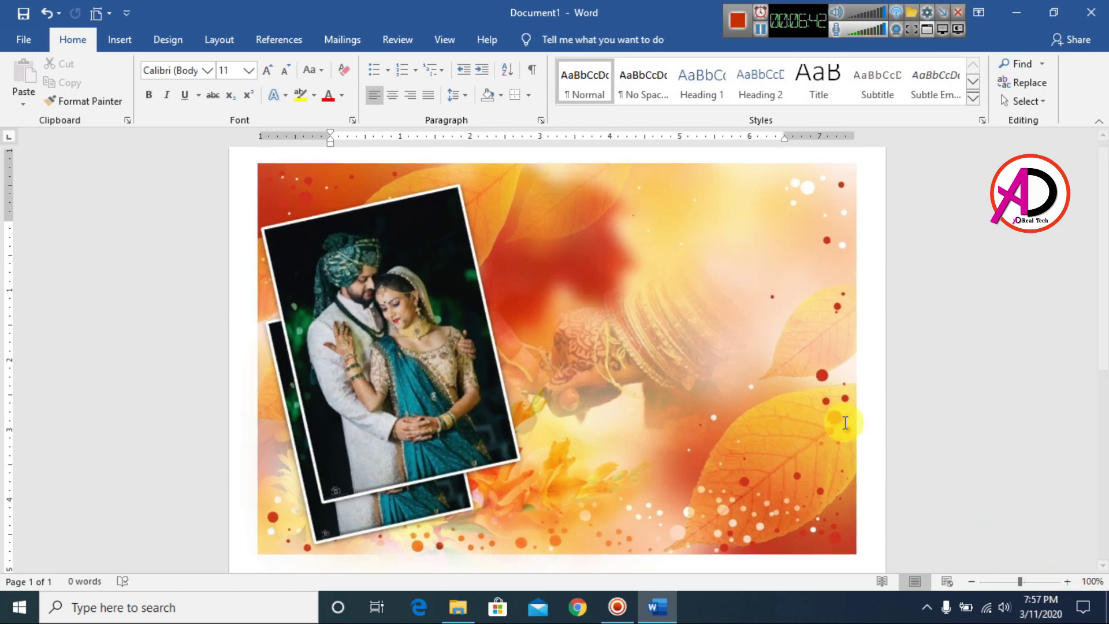
pyautogui.click(119, 40)
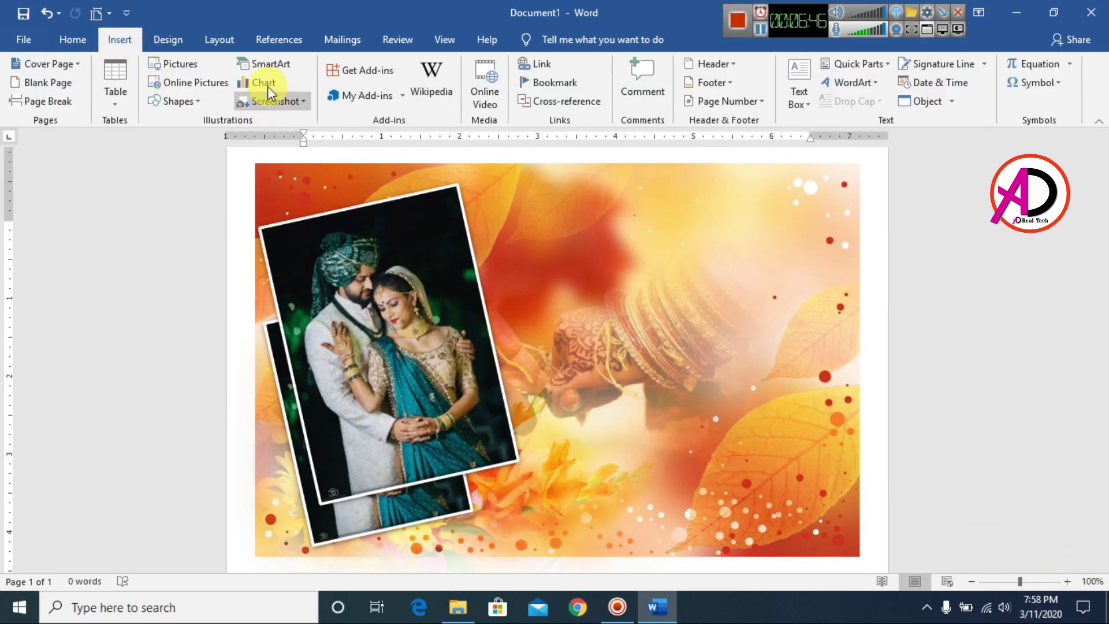
pyautogui.click(168, 39)
pyautogui.click(120, 39)
pyautogui.click(188, 67)
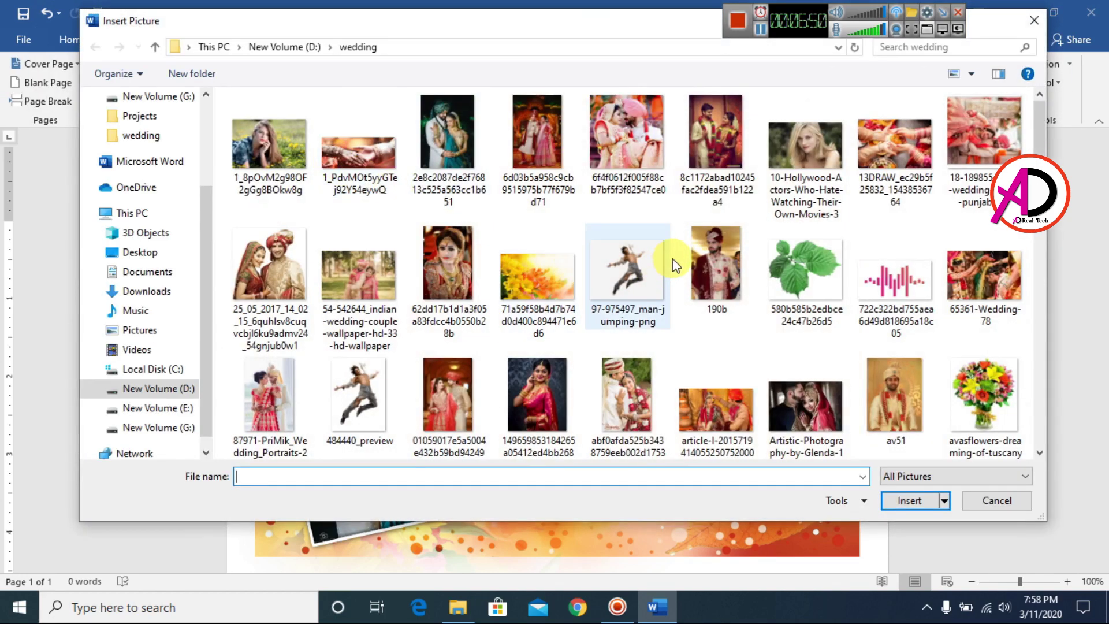
pyautogui.click(643, 143)
pyautogui.click(917, 506)
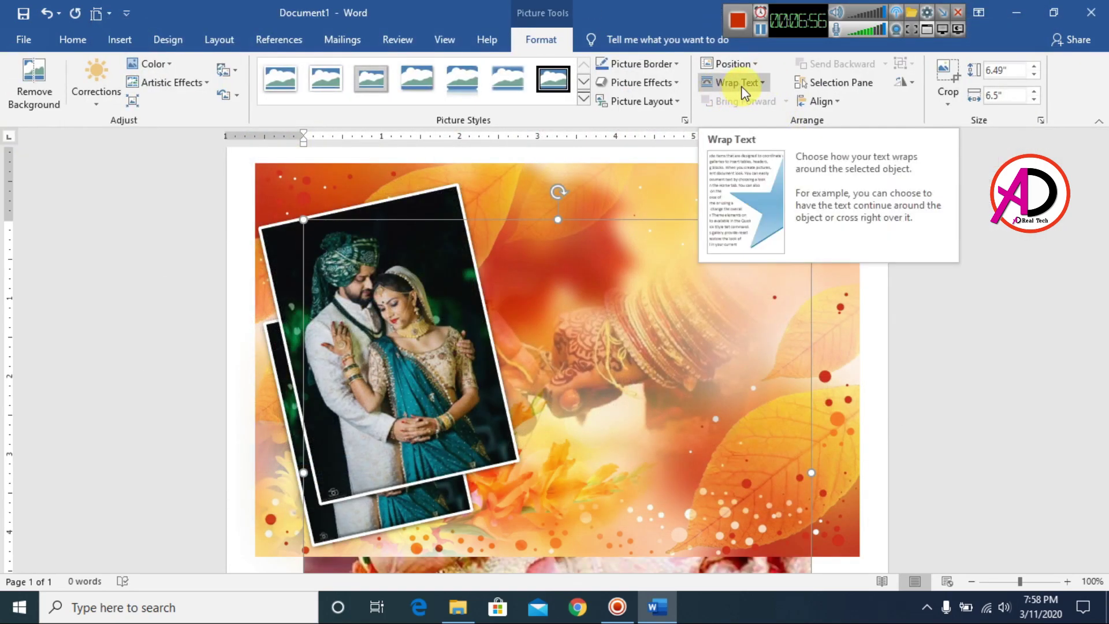
# Set the pink-turban photo to In Front of Text, shrink it to 3.76" by 3.77", and move it right
pyautogui.click(729, 86)
pyautogui.click(757, 220)
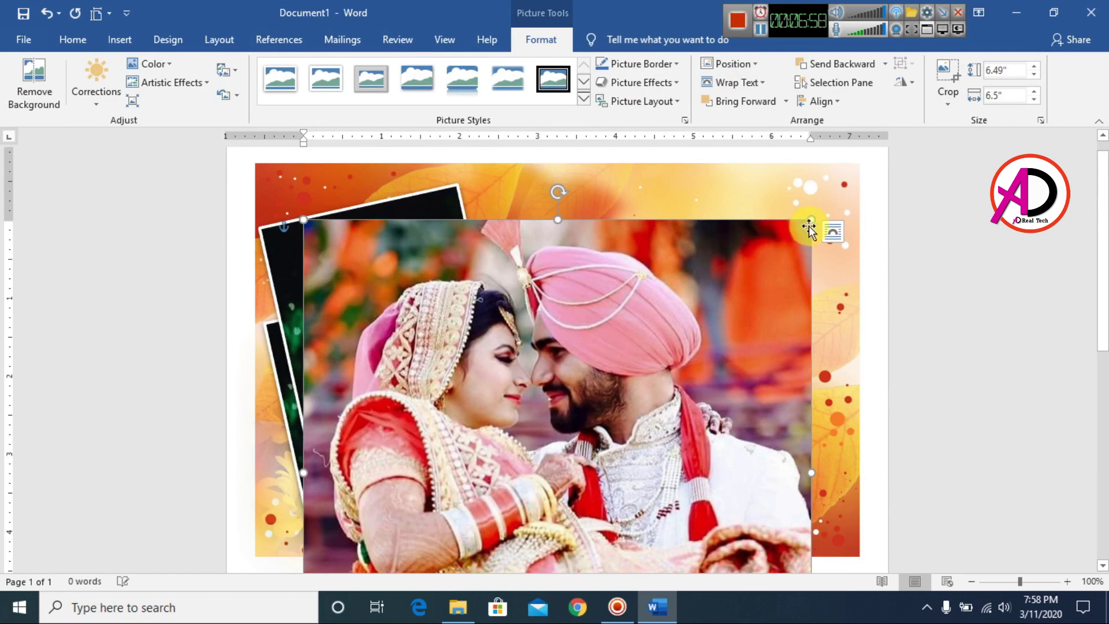
pyautogui.moveTo(810, 220); pyautogui.dragTo(599, 428)
pyautogui.scroll(-7, 513, 448)
pyautogui.scroll(4, 520, 387)
pyautogui.moveTo(520, 386); pyautogui.dragTo(735, 290)
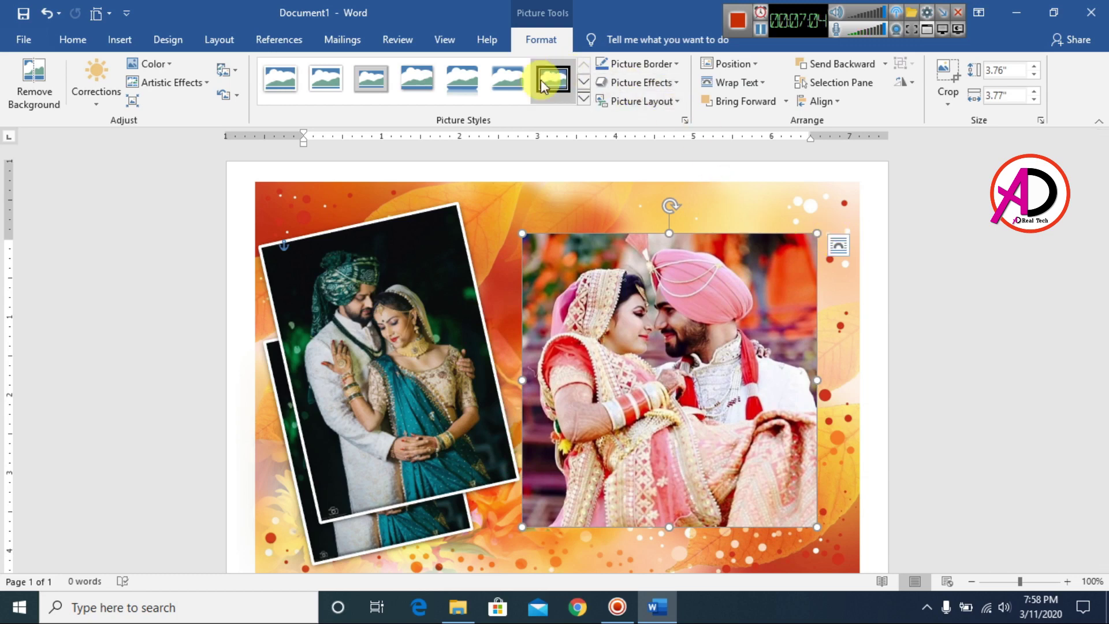
# Give the right-hand photo a white 3 pt border and nudge it slightly right and down
pyautogui.click(641, 62)
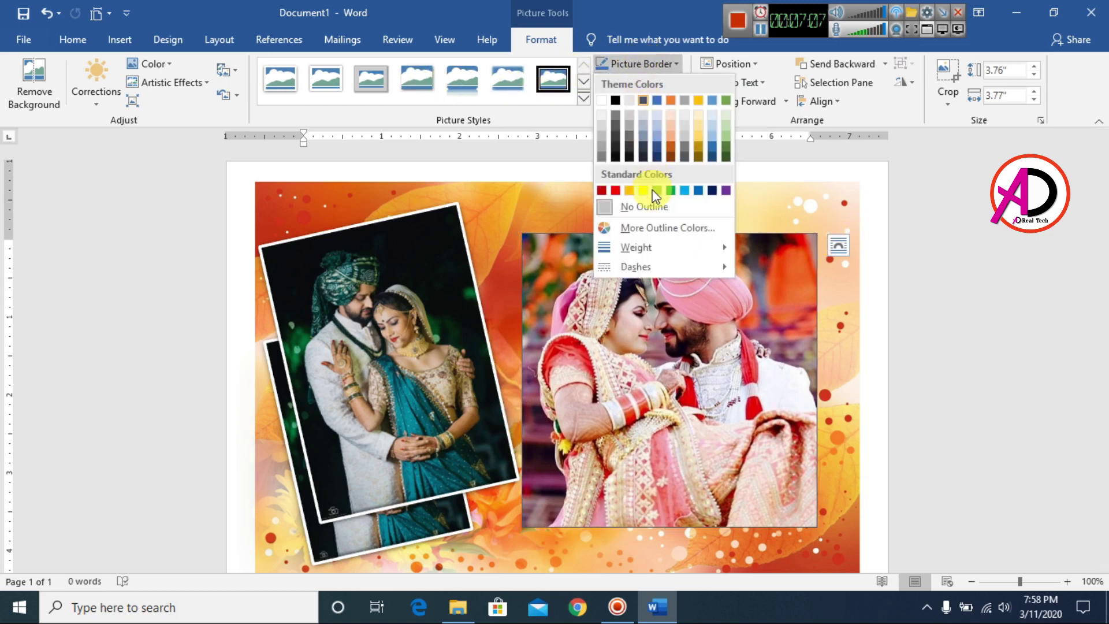
pyautogui.click(601, 101)
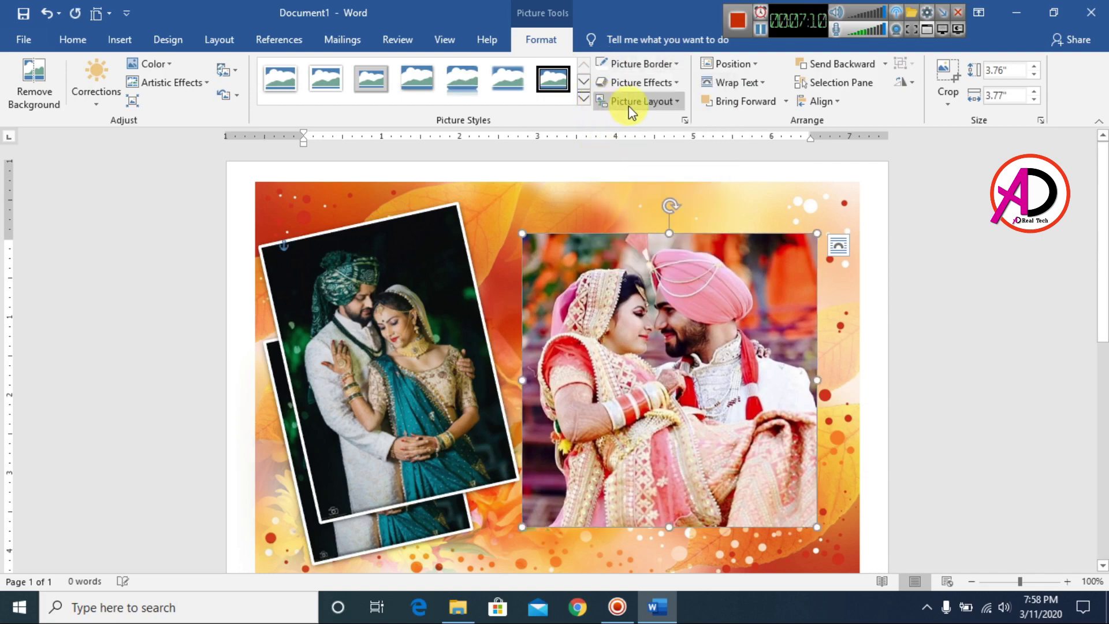
pyautogui.click(655, 66)
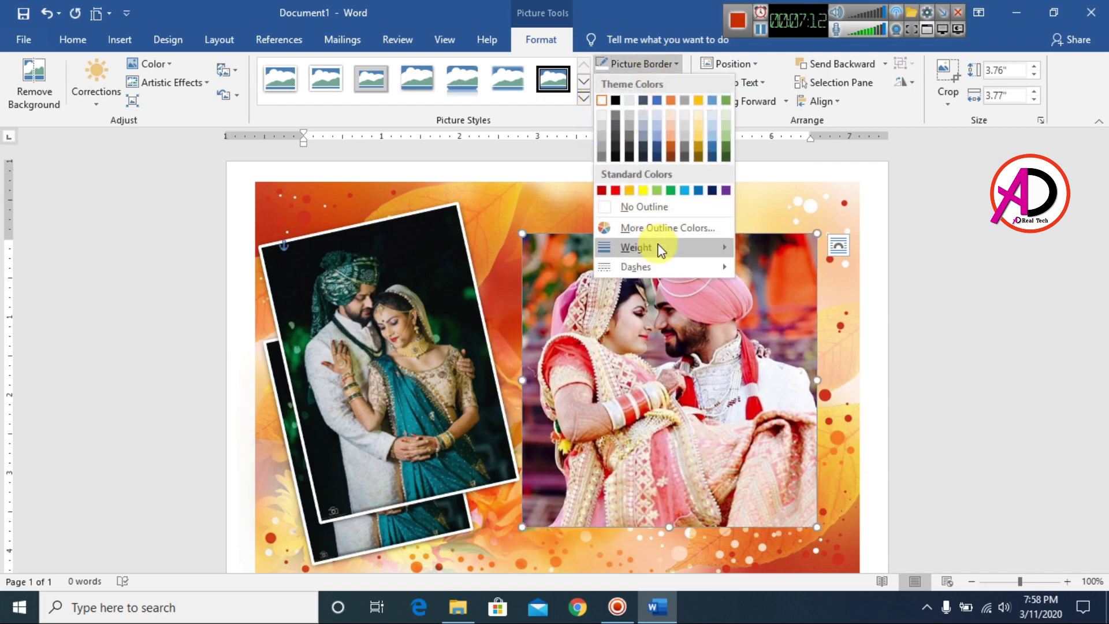
pyautogui.moveTo(660, 247)
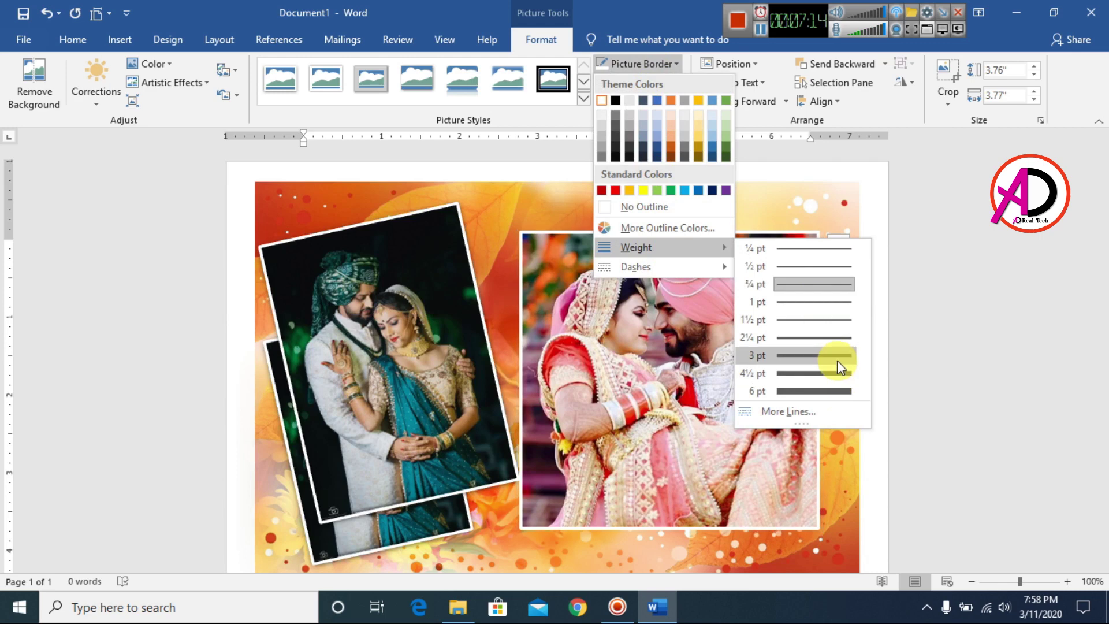
pyautogui.click(840, 358)
pyautogui.moveTo(523, 240); pyautogui.dragTo(545, 253)
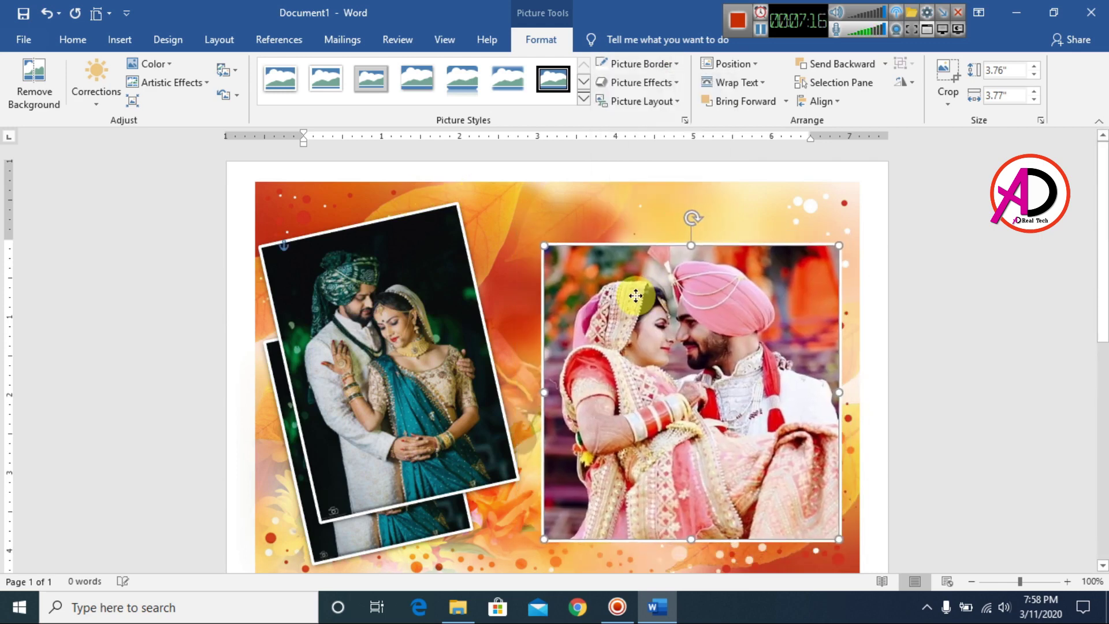
# Apply a beveled Preset from Picture Effects to the right-hand photo
pyautogui.click(661, 84)
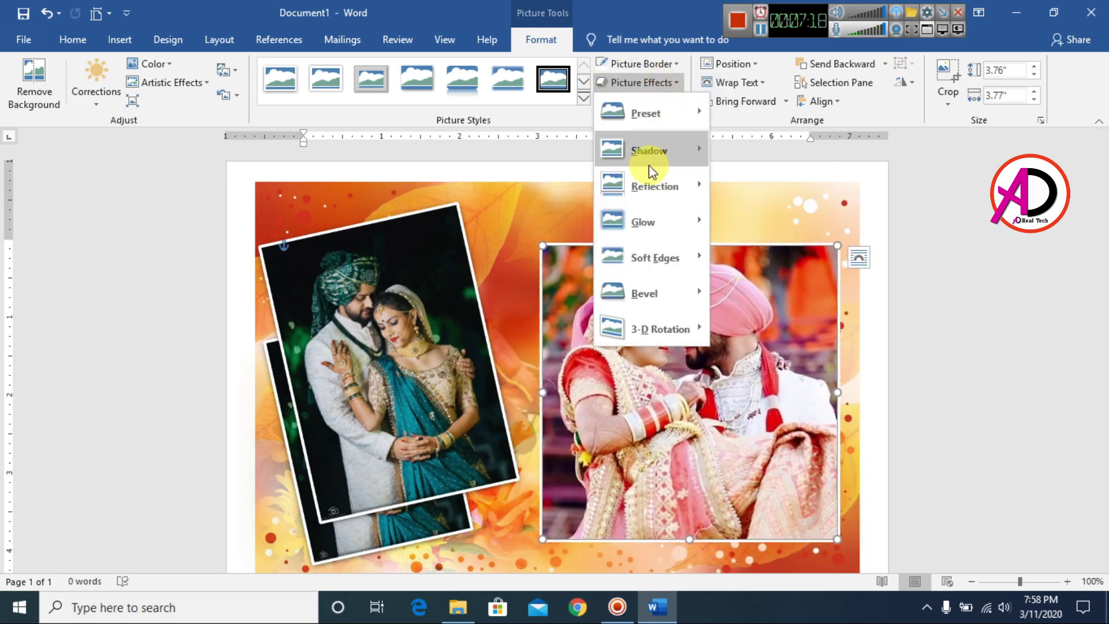
pyautogui.moveTo(664, 110)
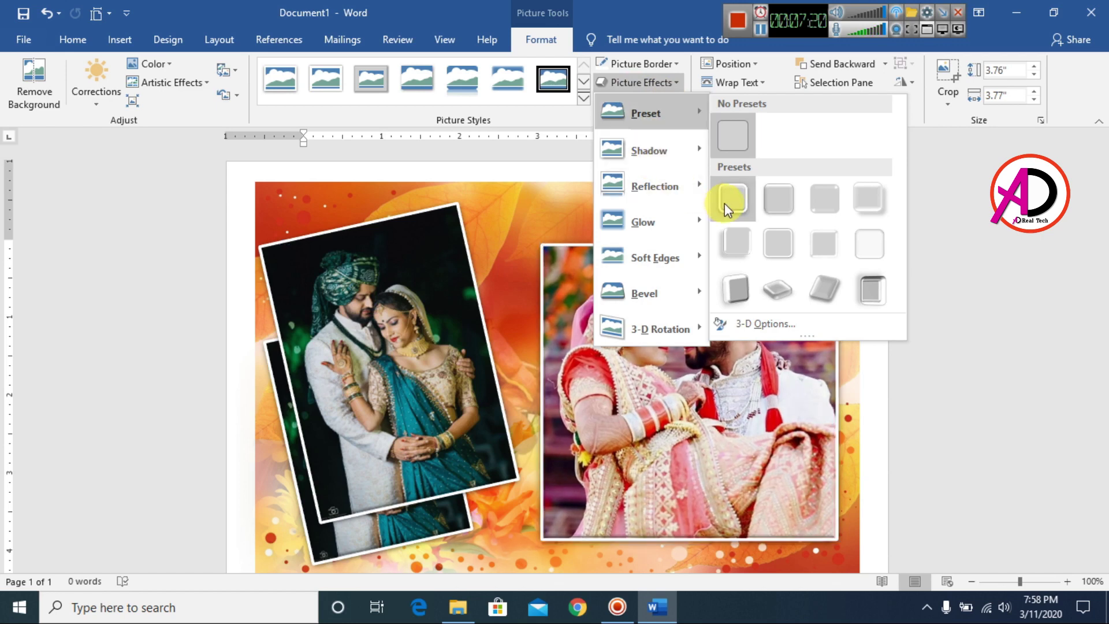
pyautogui.click(859, 195)
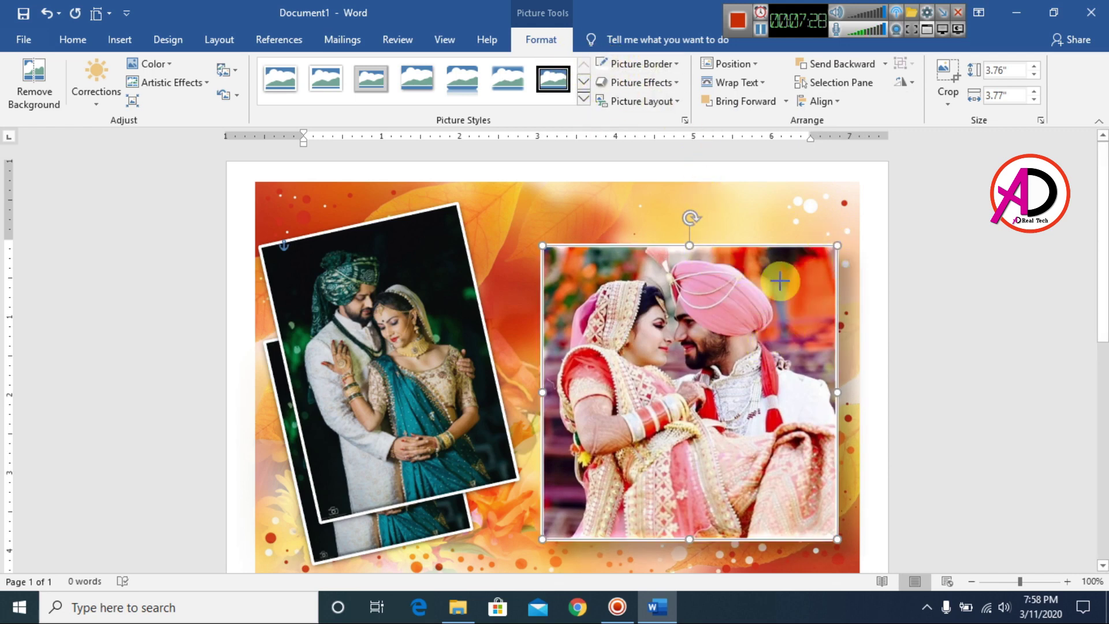
# Shrink the pink-turban photo to 2.13" square, move it upper right, and tilt it counter-clockwise
pyautogui.moveTo(780, 281); pyautogui.dragTo(642, 364)
pyautogui.moveTo(658, 415); pyautogui.dragTo(796, 246)
pyautogui.moveTo(759, 176); pyautogui.dragTo(745, 174)
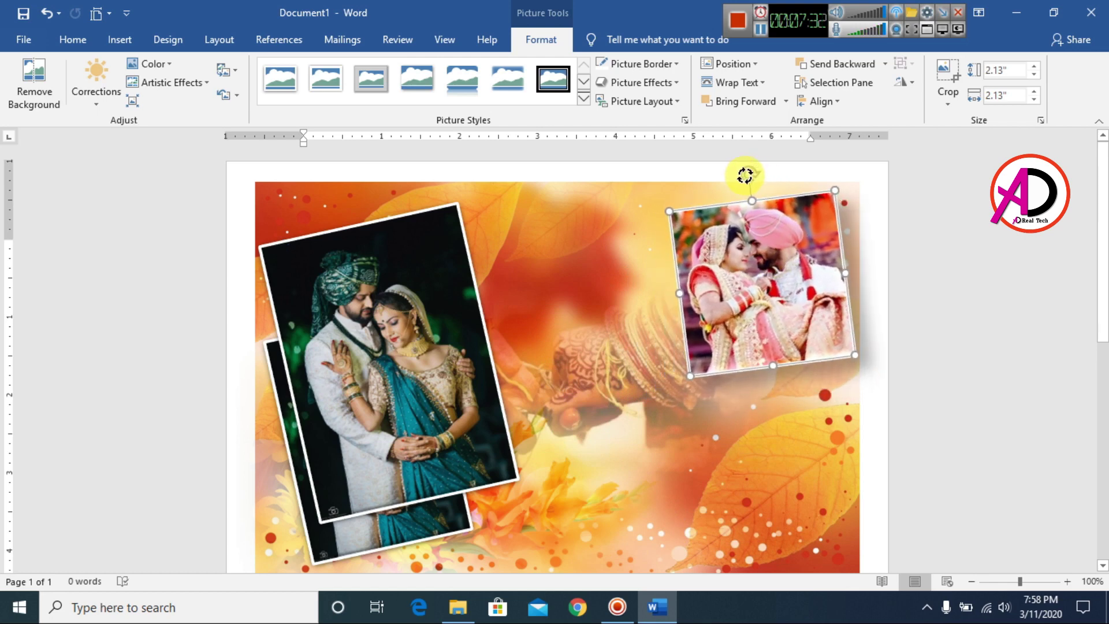
pyautogui.moveTo(771, 285); pyautogui.dragTo(757, 291)
pyautogui.moveTo(731, 181); pyautogui.dragTo(714, 183)
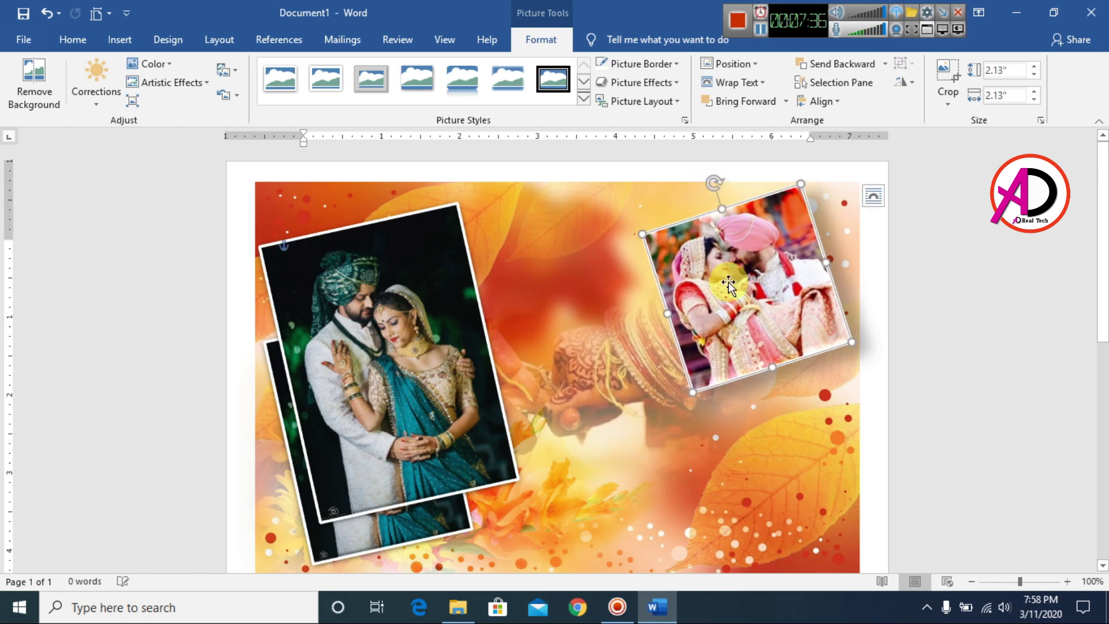
pyautogui.scroll(-1, 697, 372)
pyautogui.click(901, 393)
pyautogui.scroll(1, 755, 338)
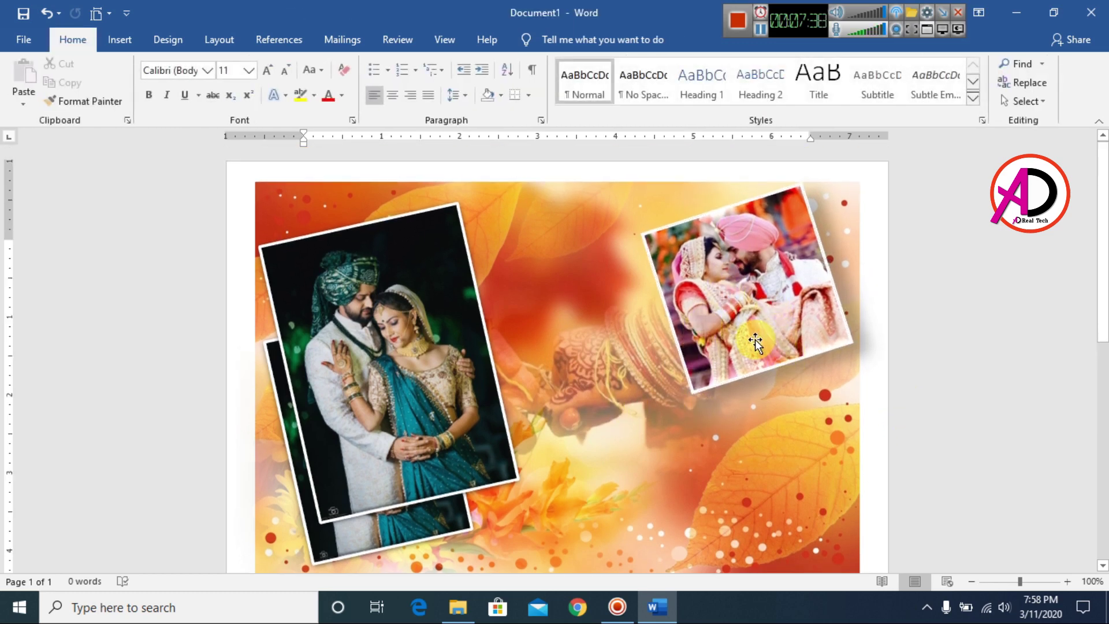
pyautogui.click(119, 40)
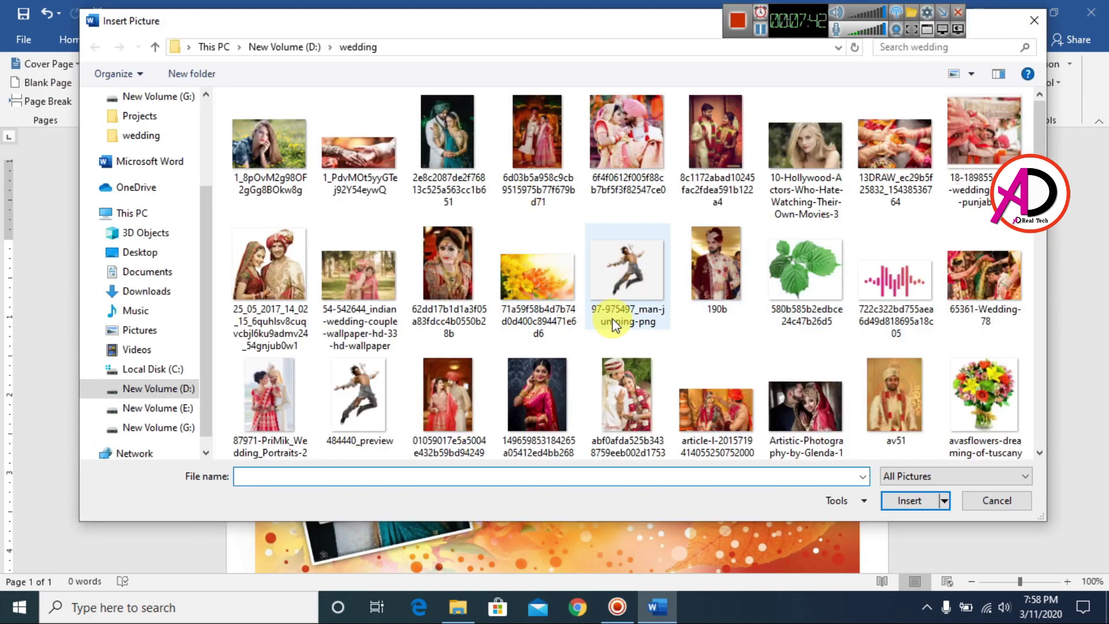
# Insert a third wedding folder photo into the page at 4.06" by 6.5"
pyautogui.scroll(-1, 612, 379)
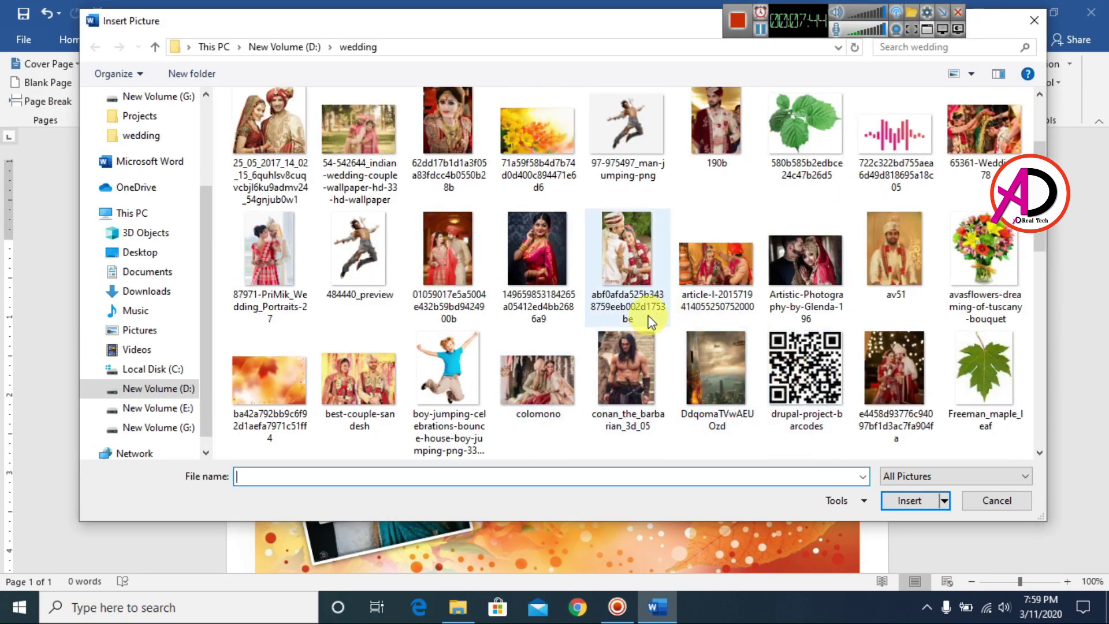
pyautogui.scroll(-2, 641, 325)
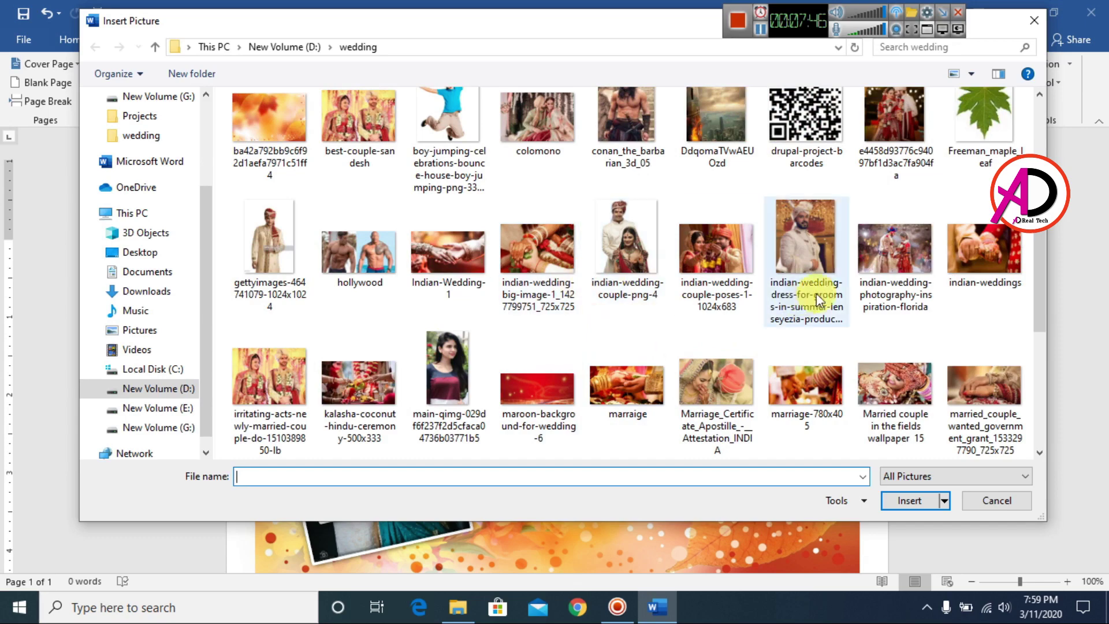
pyautogui.scroll(-1, 897, 331)
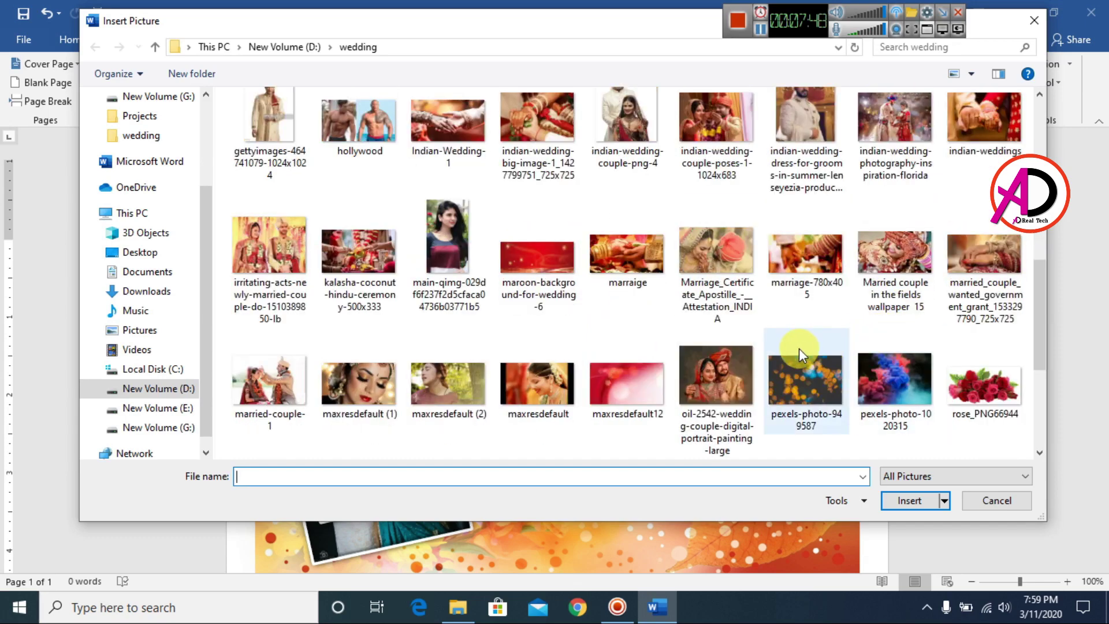
pyautogui.click(701, 298)
pyautogui.click(922, 510)
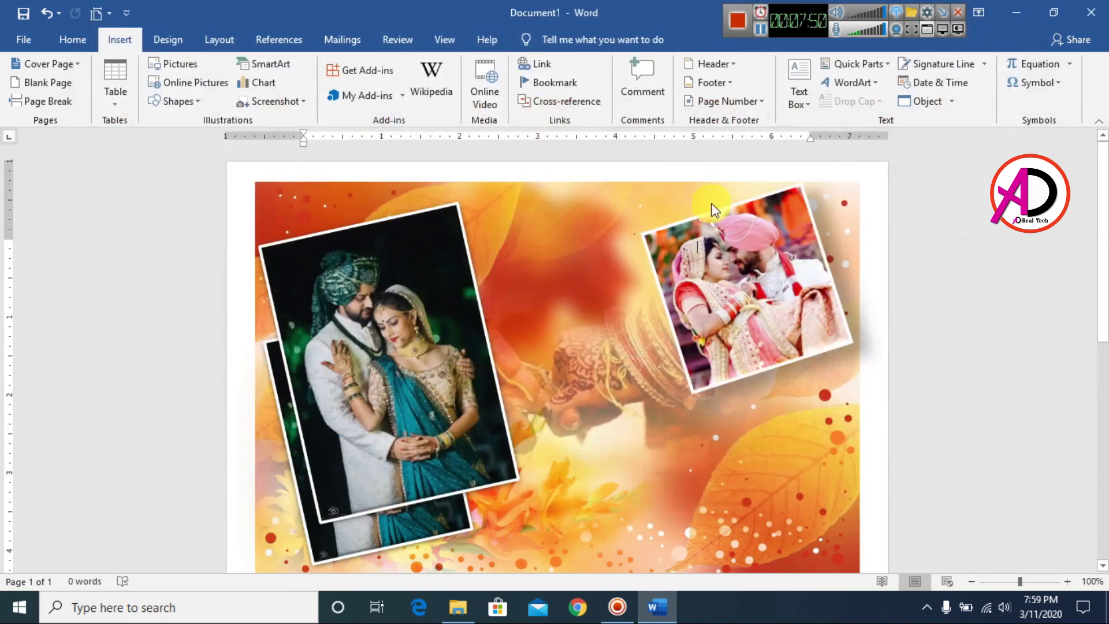
pyautogui.click(750, 89)
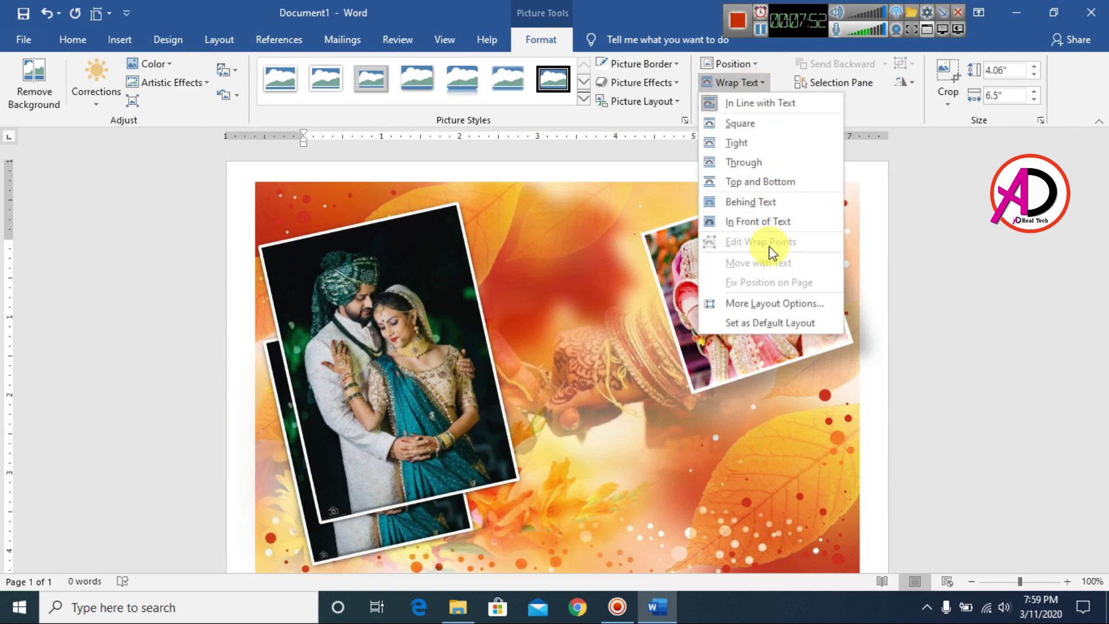
# Set the third photo In Front of Text and place it lower right at 2.56" by 4.09"
pyautogui.click(776, 221)
pyautogui.moveTo(801, 243); pyautogui.dragTo(573, 365)
pyautogui.moveTo(507, 435); pyautogui.dragTo(765, 459)
pyautogui.moveTo(830, 392); pyautogui.dragTo(844, 376)
pyautogui.moveTo(815, 420); pyautogui.dragTo(823, 418)
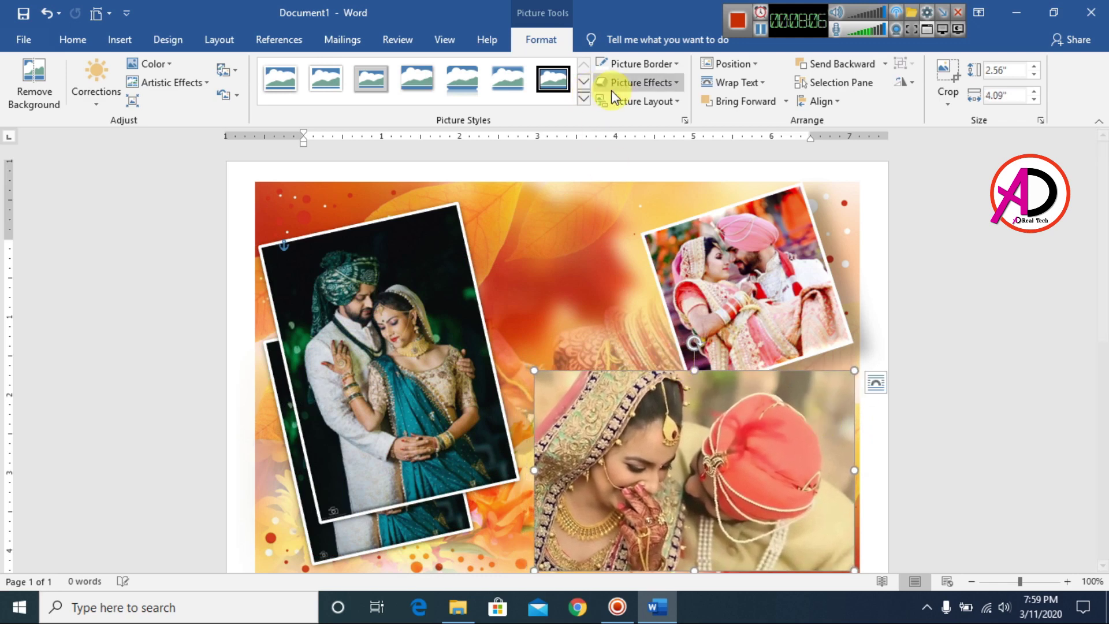
# Apply the 3-D Rotation Perspective: Left effect to the lower-right bride-and-groom photo
pyautogui.moveTo(639, 100)
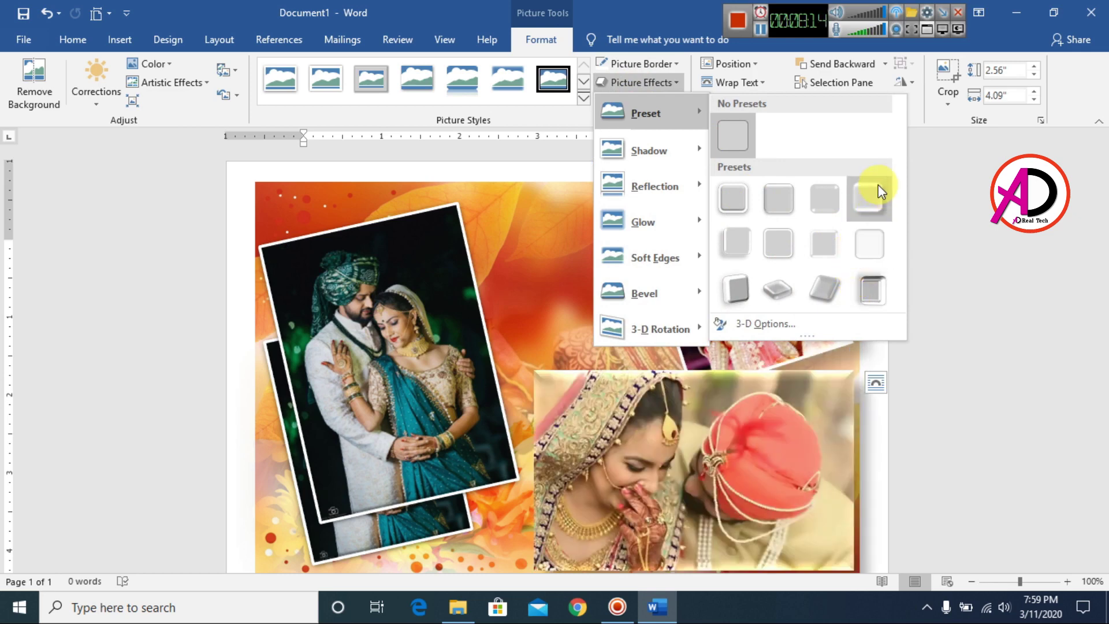
pyautogui.moveTo(643, 161)
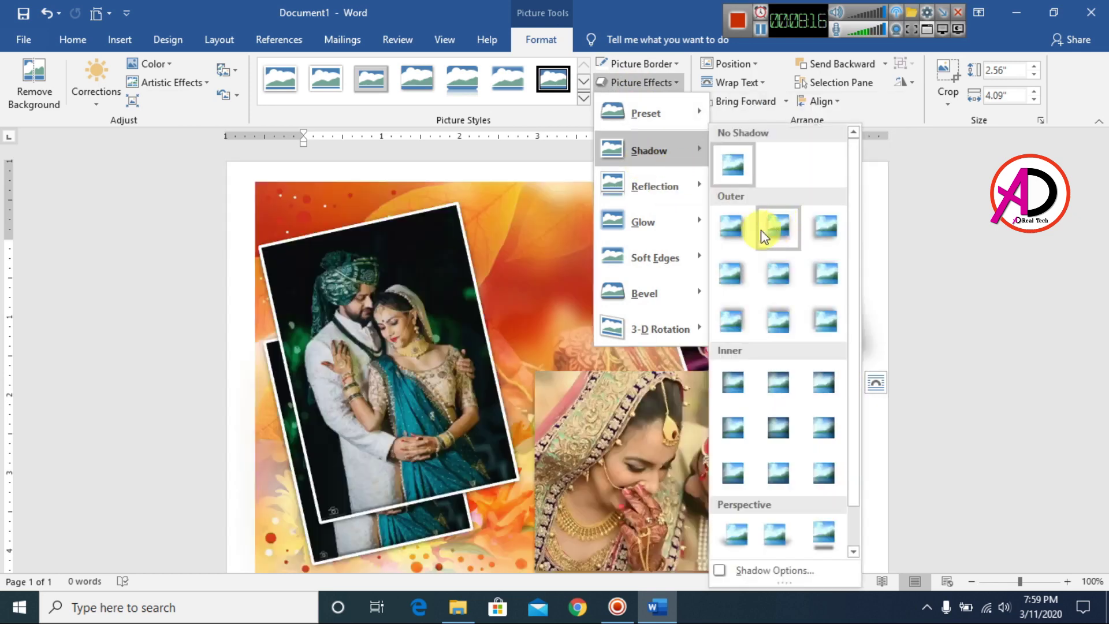
pyautogui.moveTo(633, 243)
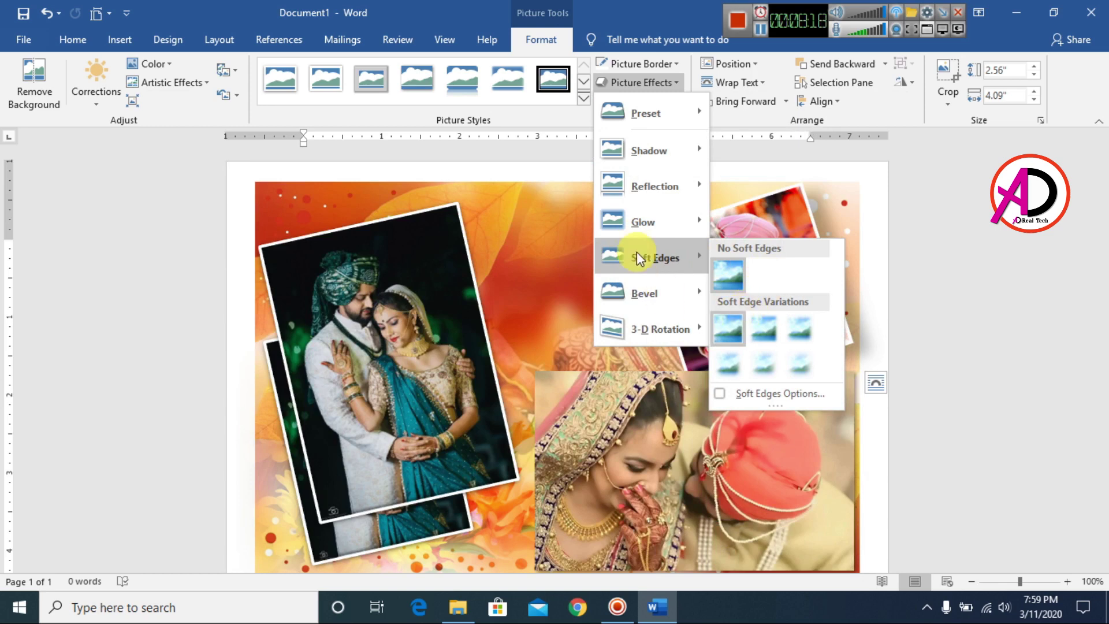
pyautogui.moveTo(647, 218)
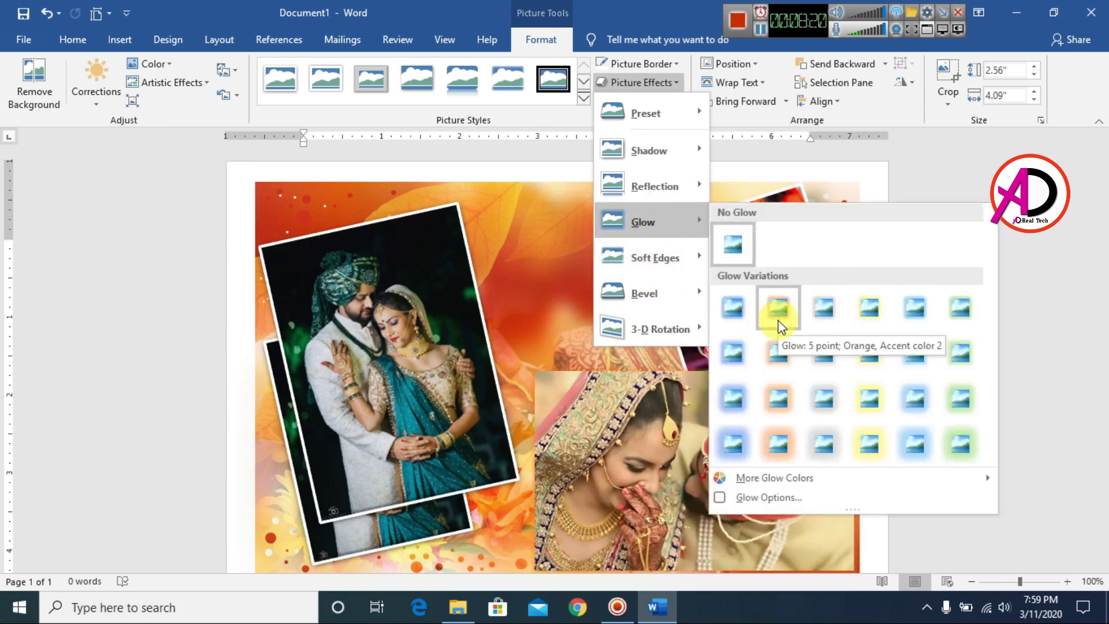
pyautogui.moveTo(653, 309)
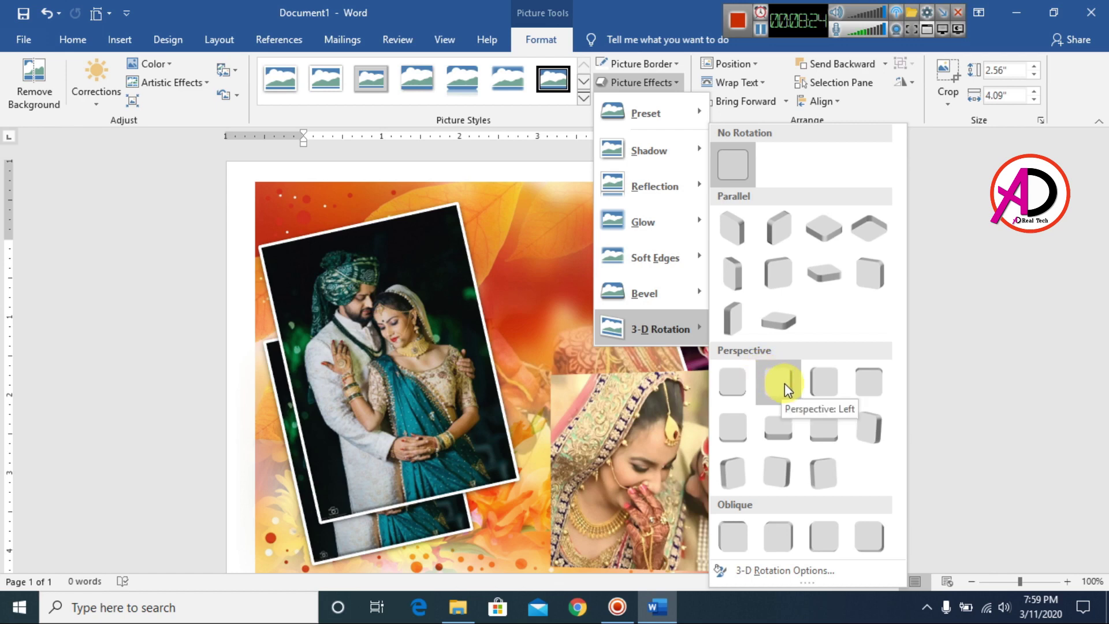
pyautogui.click(784, 383)
# Shrink the bride photo slightly to 2.42" by 3.87" and nudge it right and down
pyautogui.scroll(-3, 774, 393)
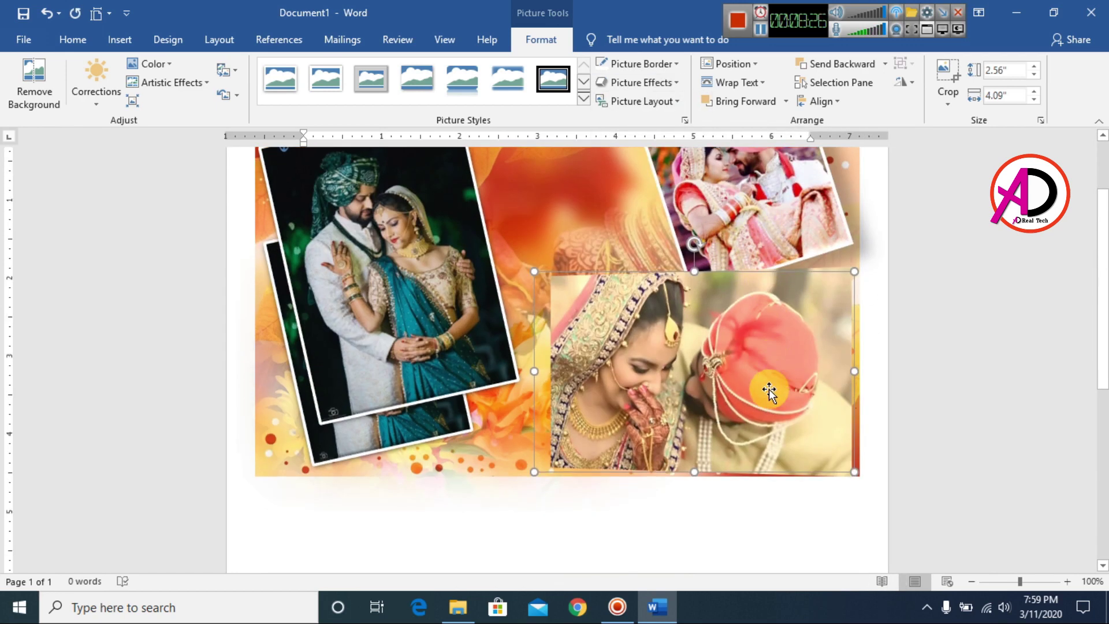
pyautogui.scroll(-1, 774, 404)
pyautogui.moveTo(853, 454); pyautogui.dragTo(836, 435)
pyautogui.moveTo(803, 398); pyautogui.dragTo(821, 394)
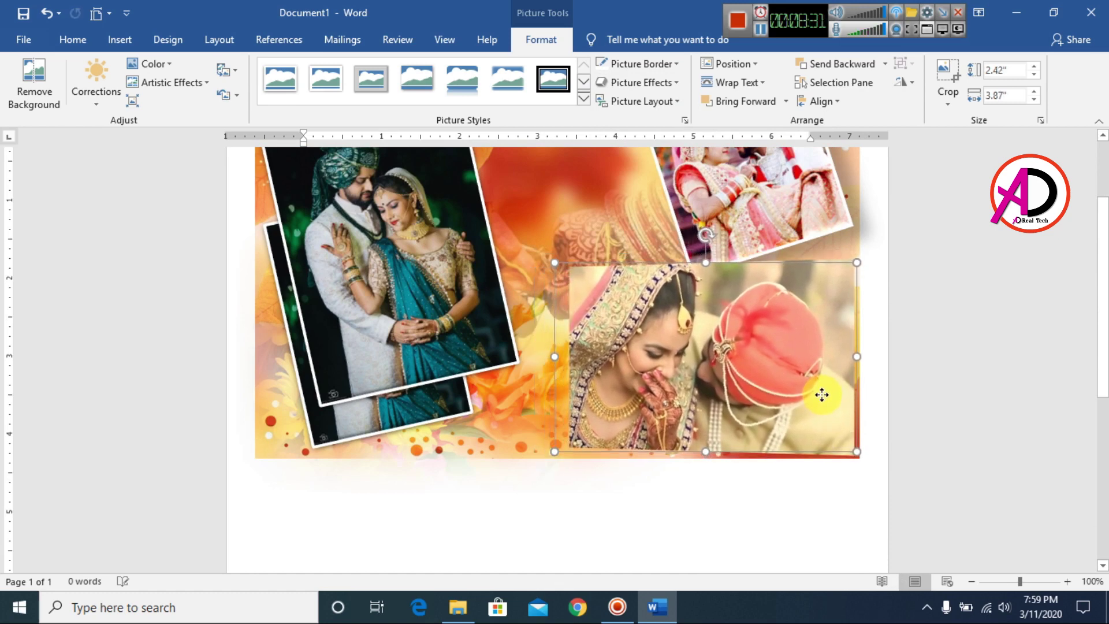
# Give the bride photo a white 3 pt border and shift it slightly left
pyautogui.click(639, 66)
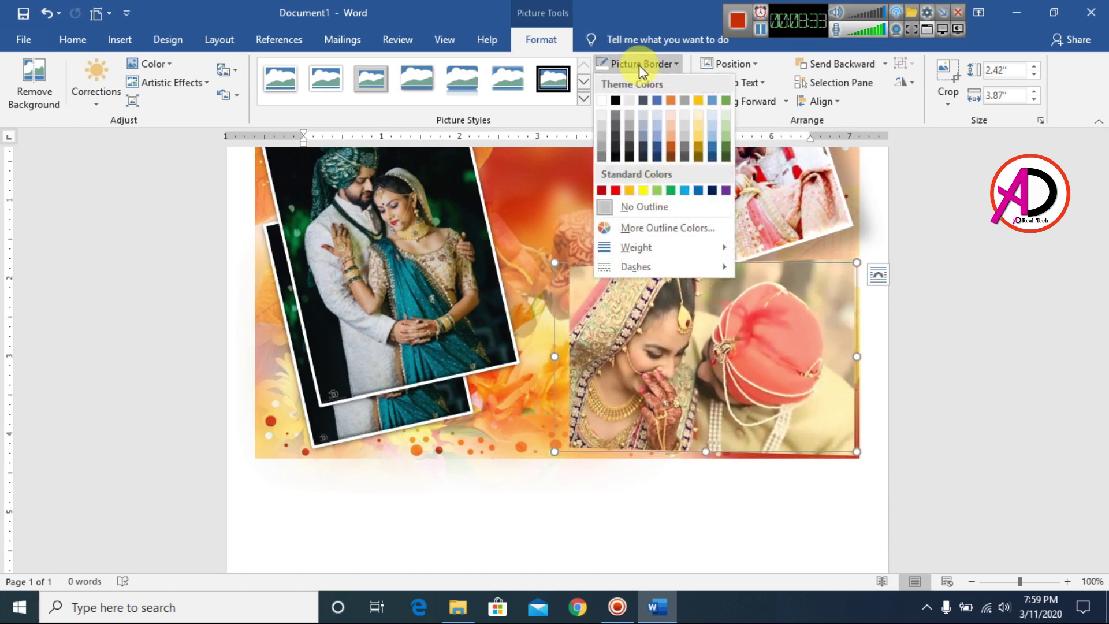
pyautogui.click(605, 100)
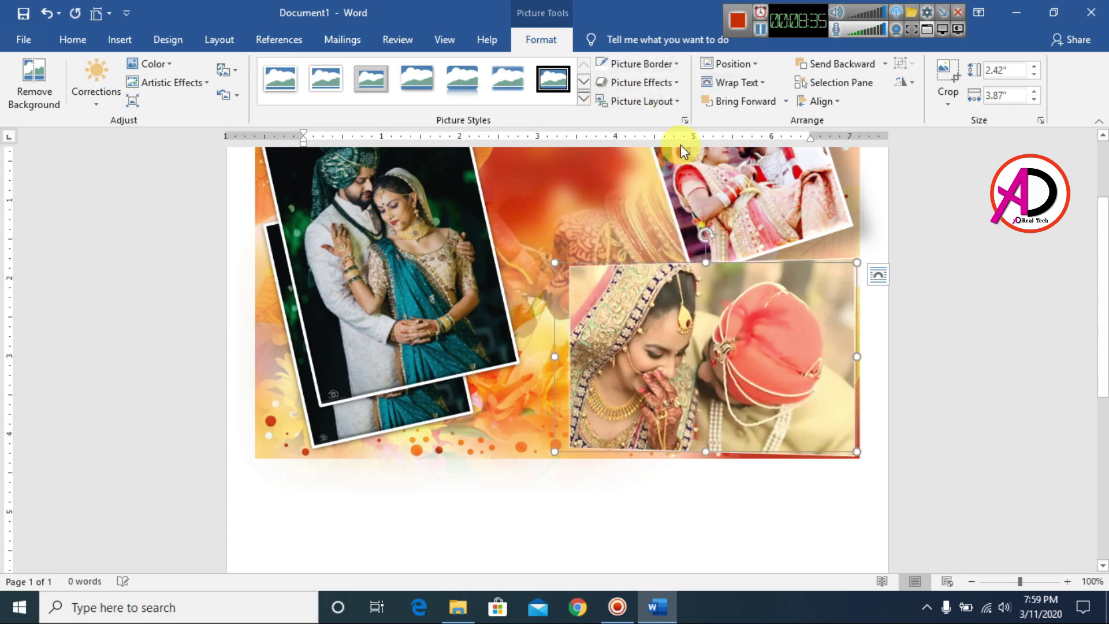
pyautogui.click(656, 68)
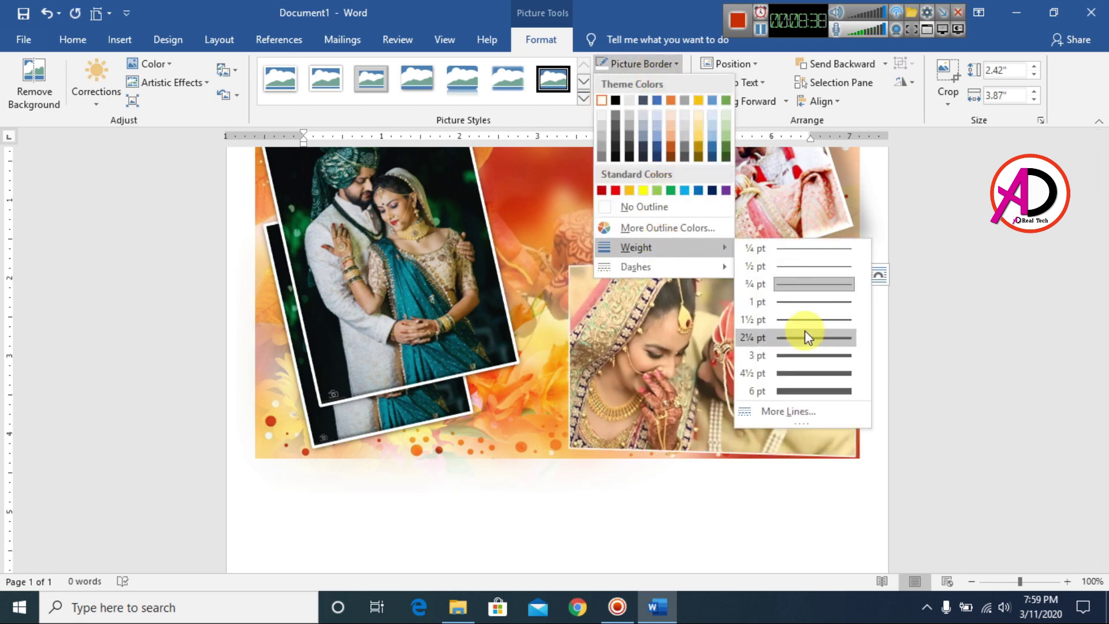
pyautogui.click(809, 353)
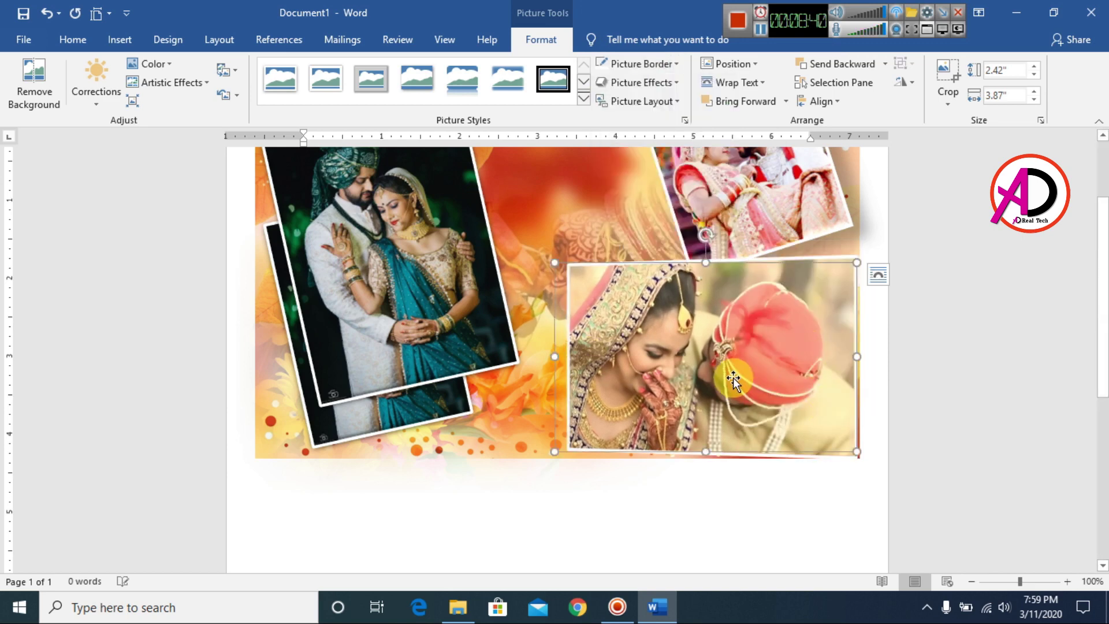
pyautogui.moveTo(725, 379); pyautogui.dragTo(719, 371)
pyautogui.click(854, 510)
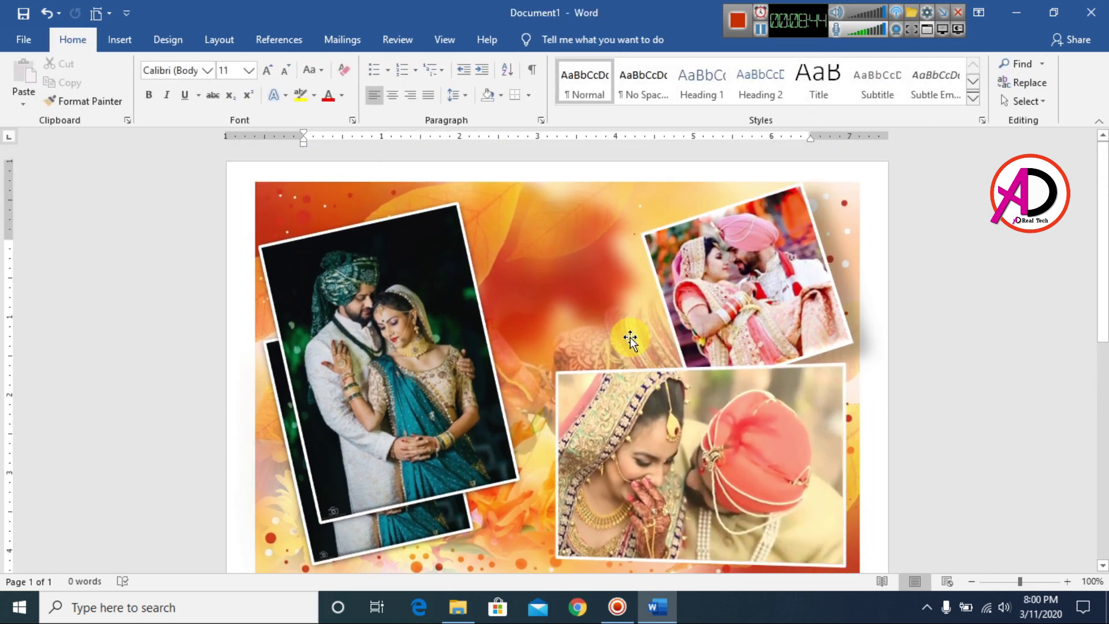
# Move the faded centre picture upward and the left tilted couple photo slightly right
pyautogui.click(626, 339)
pyautogui.moveTo(627, 339); pyautogui.dragTo(643, 264)
pyautogui.click(974, 335)
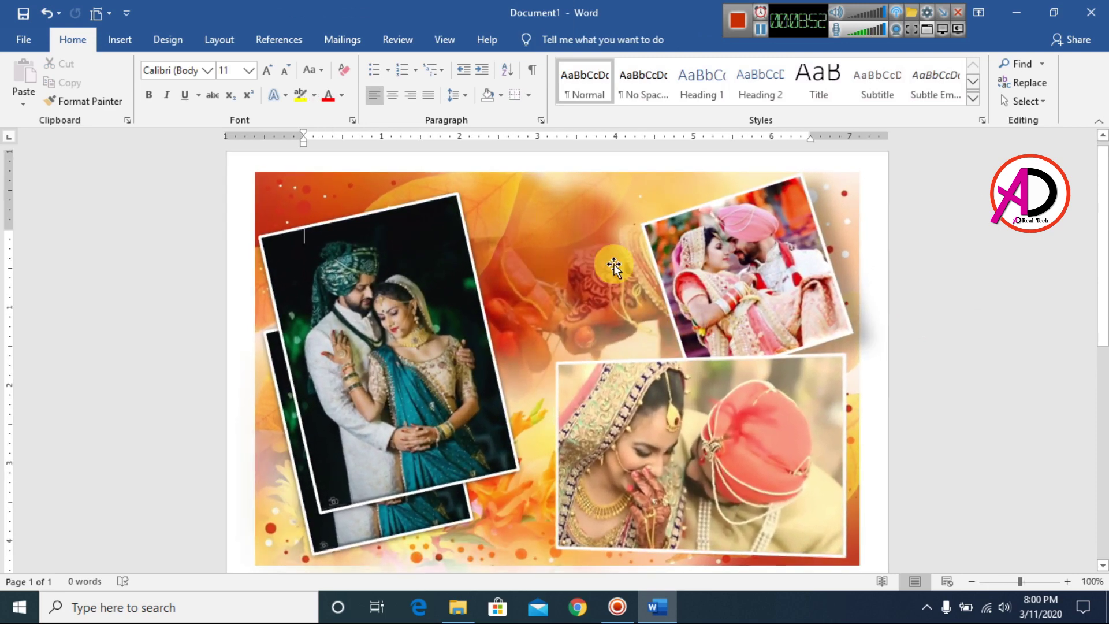
pyautogui.moveTo(299, 364); pyautogui.dragTo(309, 363)
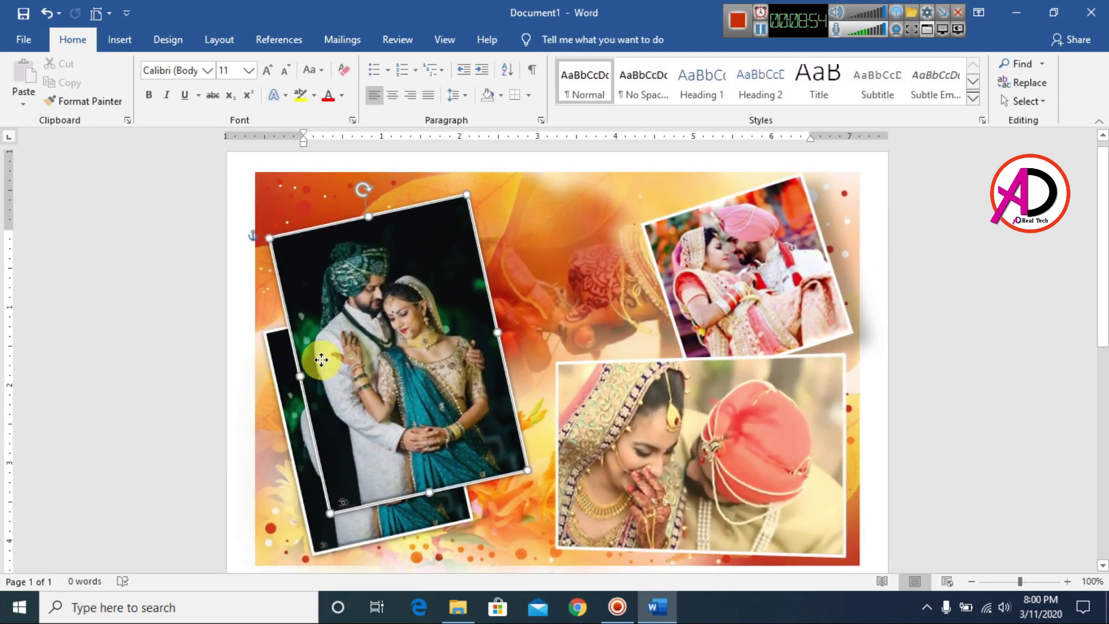
pyautogui.click(1011, 441)
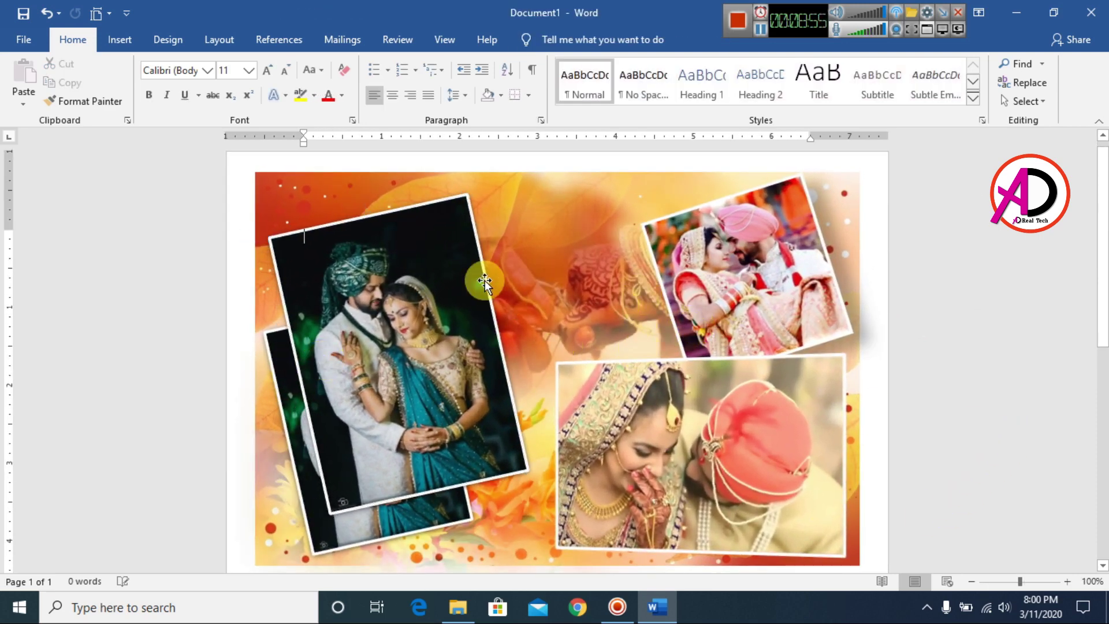
pyautogui.click(104, 39)
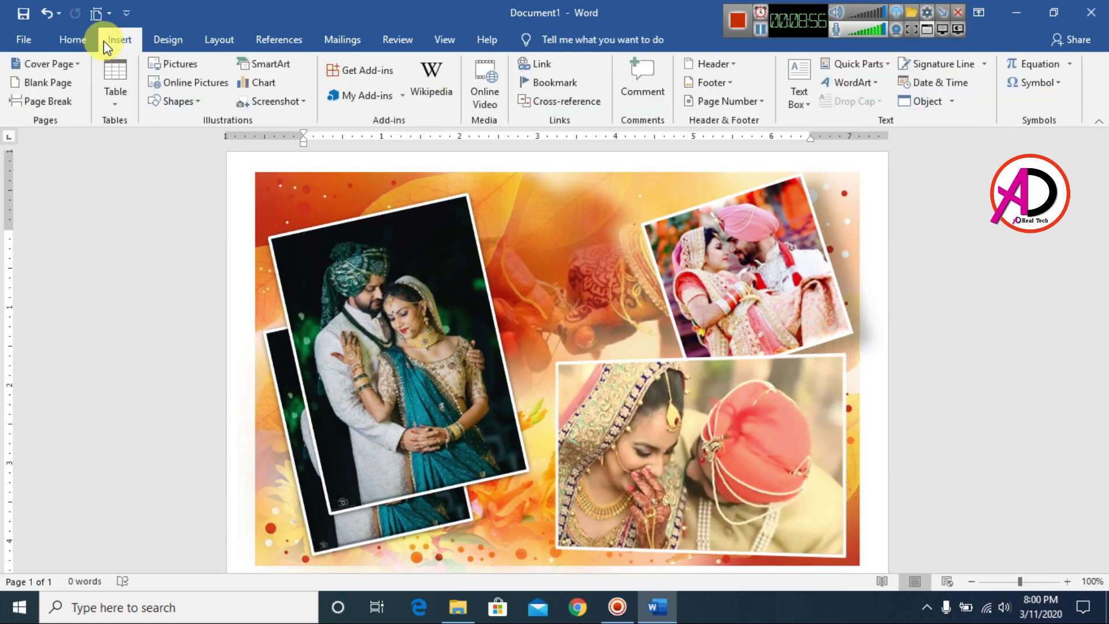
# Insert wedding-background-images-hd-png-18 from D:\wedding, placed at 4.64" by 6.5"
pyautogui.click(189, 57)
pyautogui.click(537, 298)
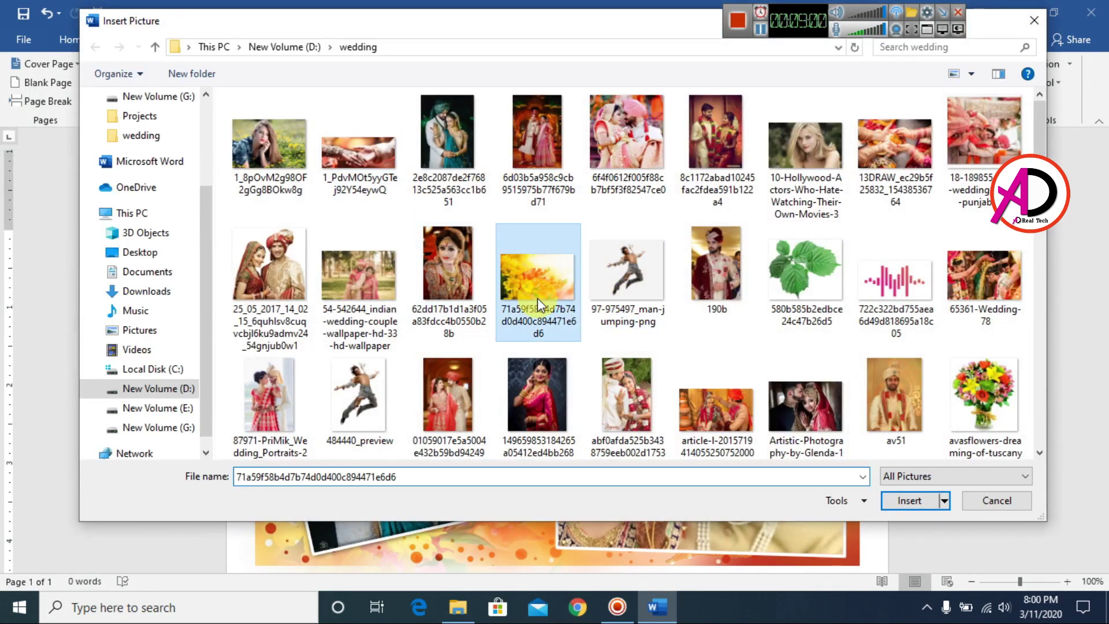
pyautogui.scroll(-2, 675, 371)
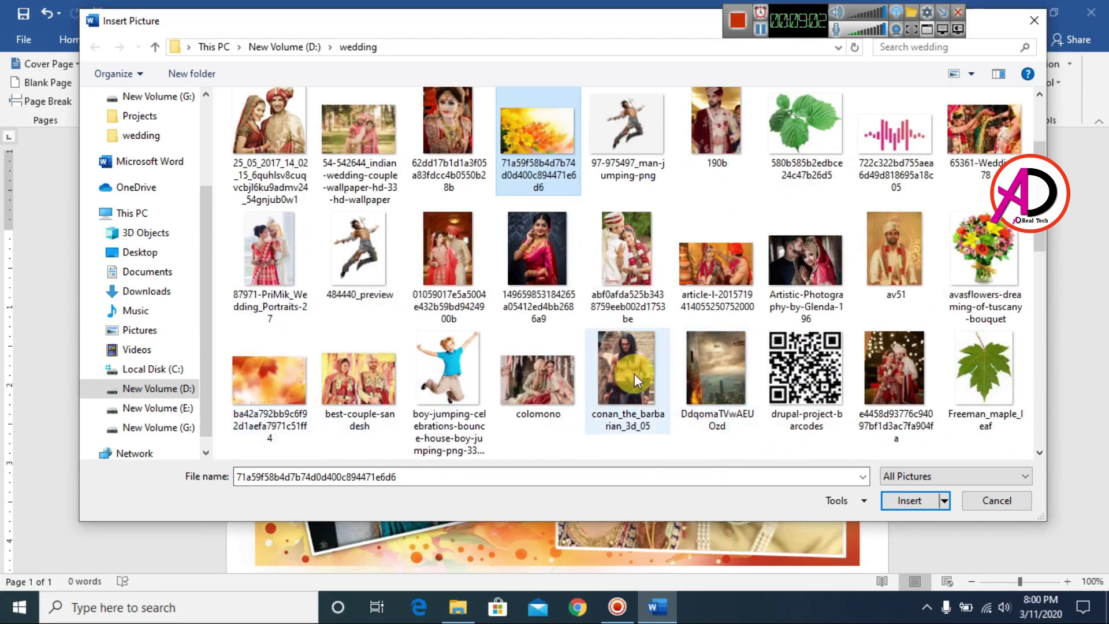
pyautogui.scroll(-4, 778, 384)
pyautogui.scroll(-2, 806, 370)
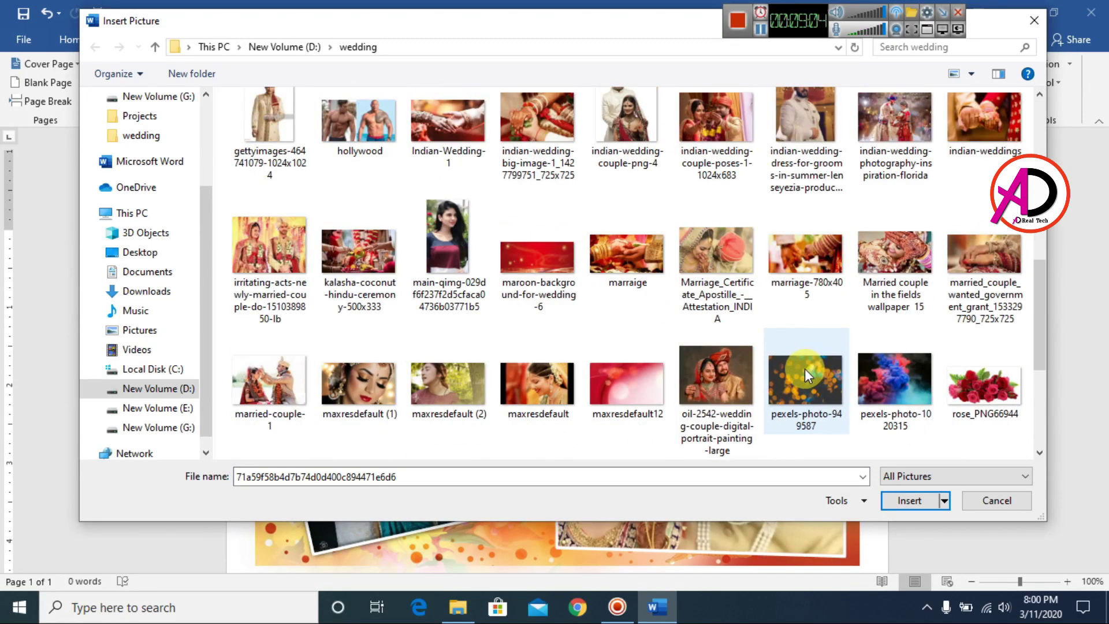
pyautogui.scroll(-4, 803, 373)
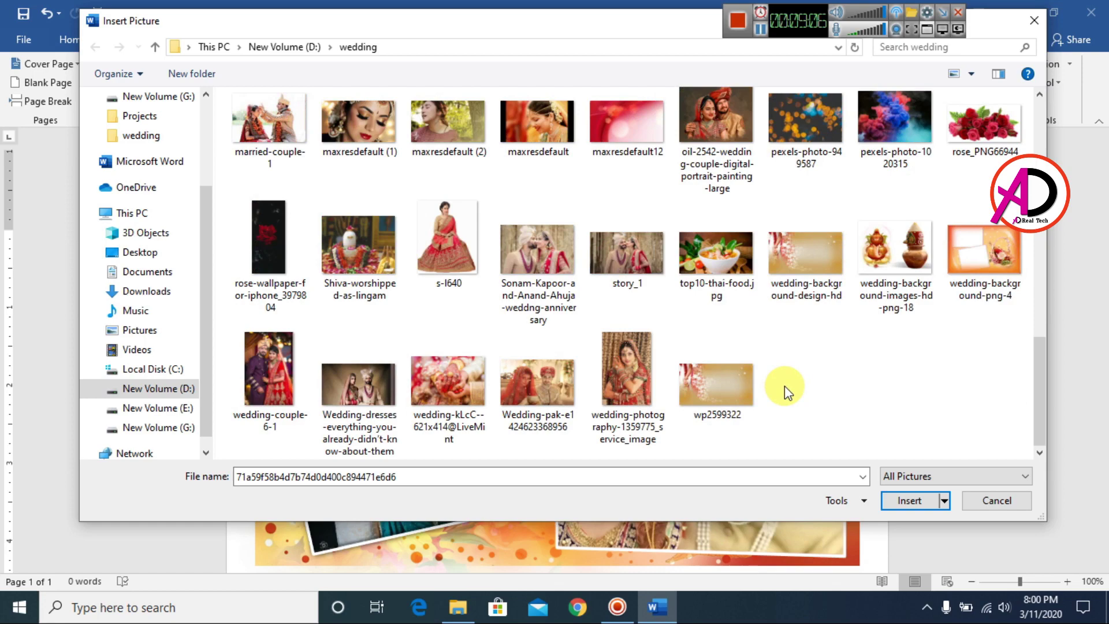
pyautogui.click(894, 278)
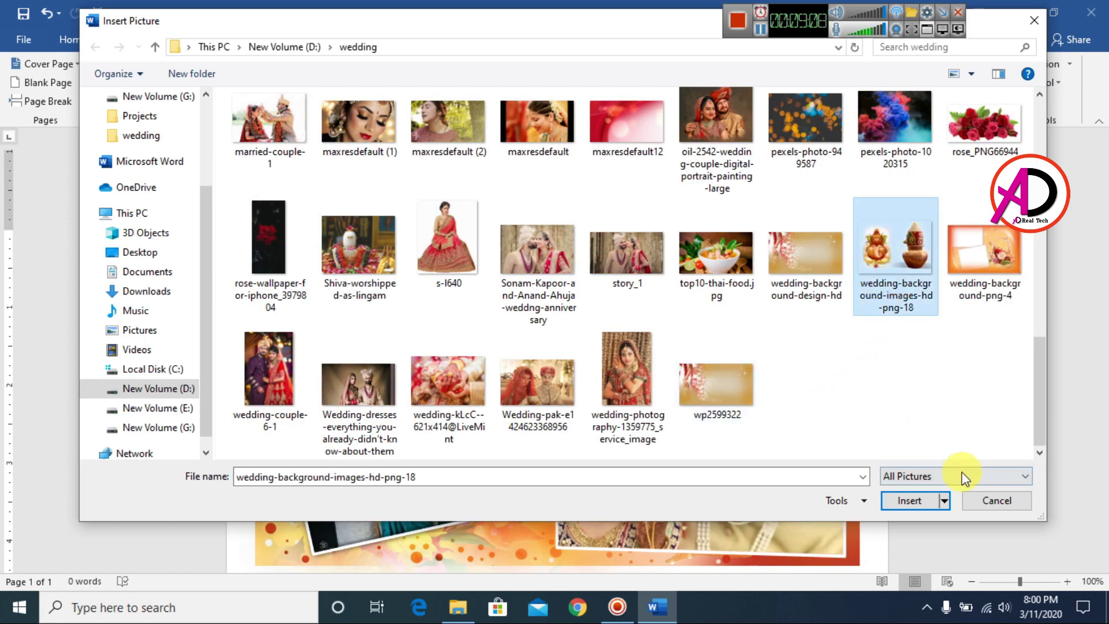
pyautogui.click(910, 500)
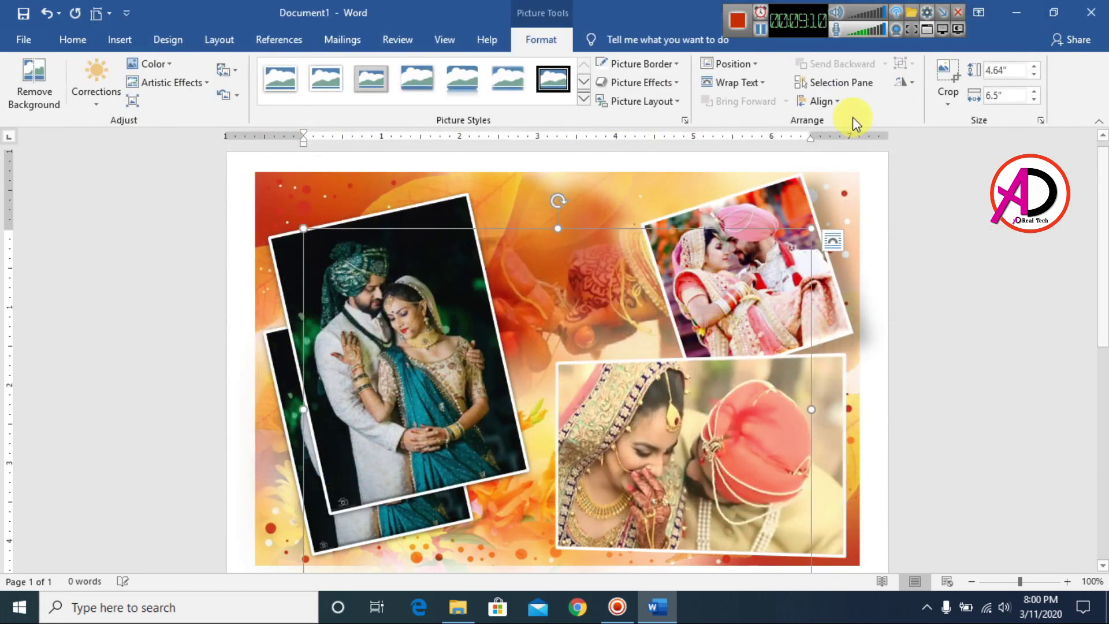
# Set the new picture to In Front of Text and crop off the left Ganesh part
pyautogui.click(732, 82)
pyautogui.click(741, 220)
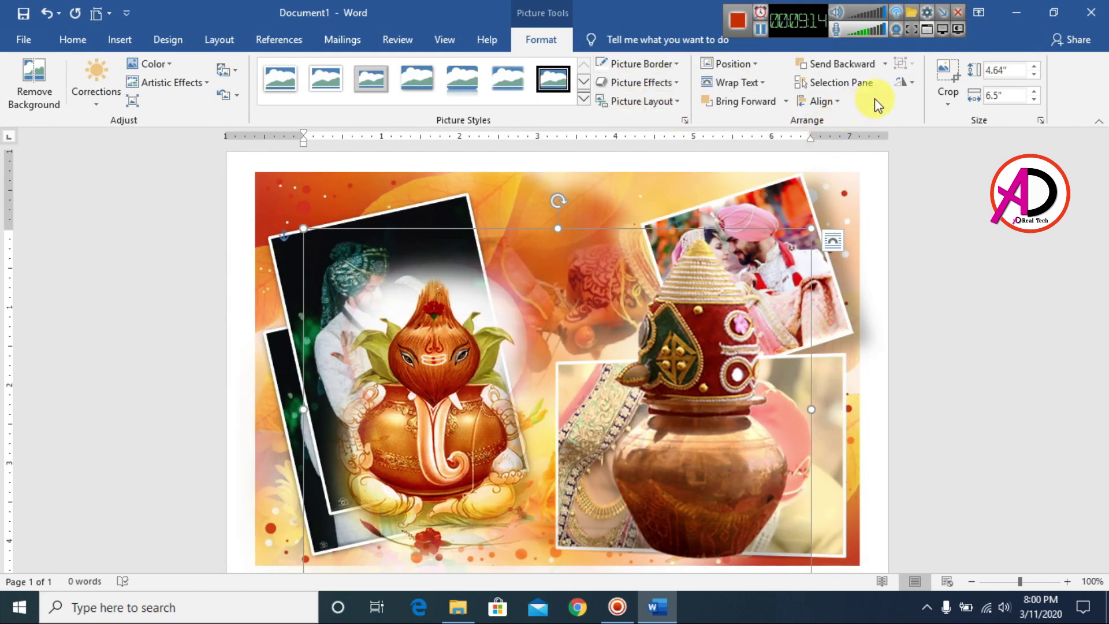
pyautogui.click(953, 84)
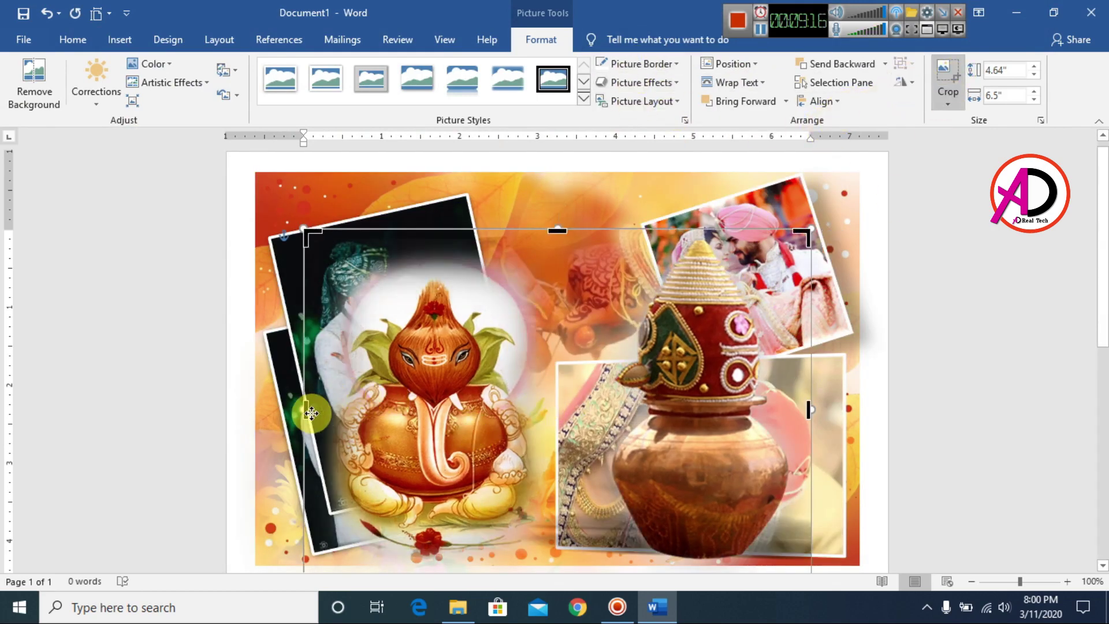
pyautogui.moveTo(305, 414); pyautogui.dragTo(597, 439)
pyautogui.click(1005, 404)
# Shrink the kalash pot to about 2.58" by 1.52" and centre it between the couple photos
pyautogui.moveTo(695, 460); pyautogui.dragTo(577, 435)
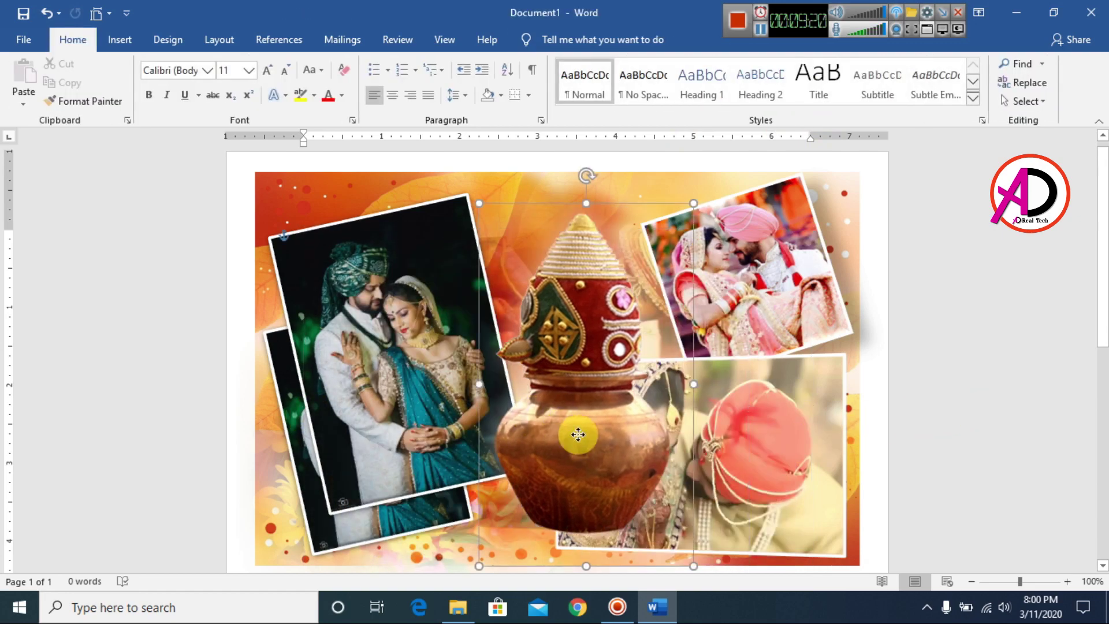
pyautogui.moveTo(691, 562); pyautogui.dragTo(532, 543)
pyautogui.scroll(-3, 486, 325)
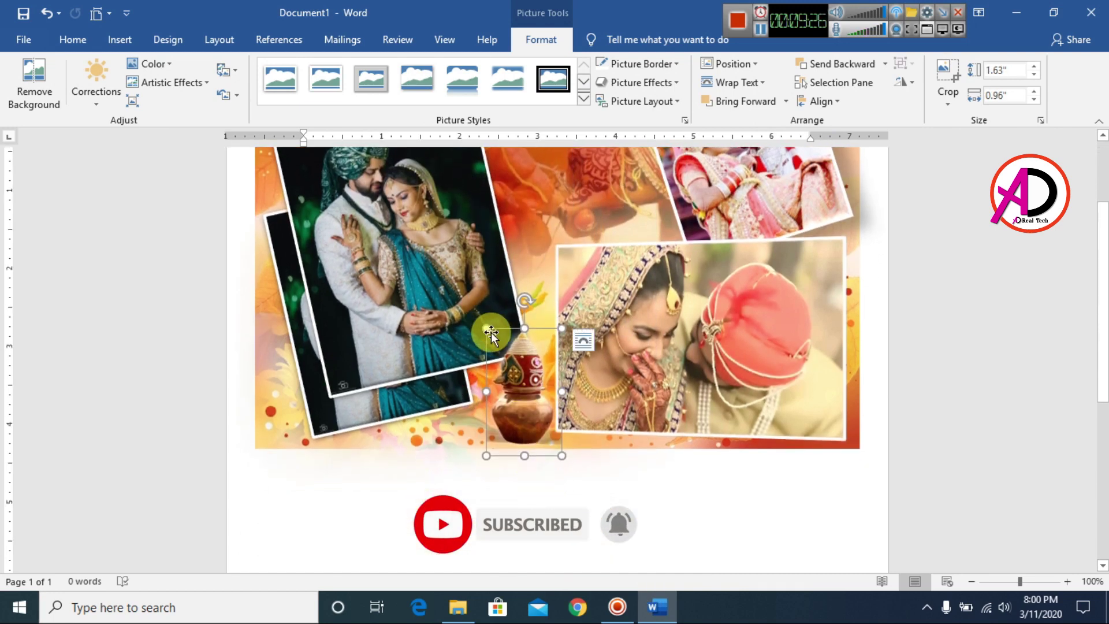
pyautogui.moveTo(486, 329); pyautogui.dragTo(469, 325)
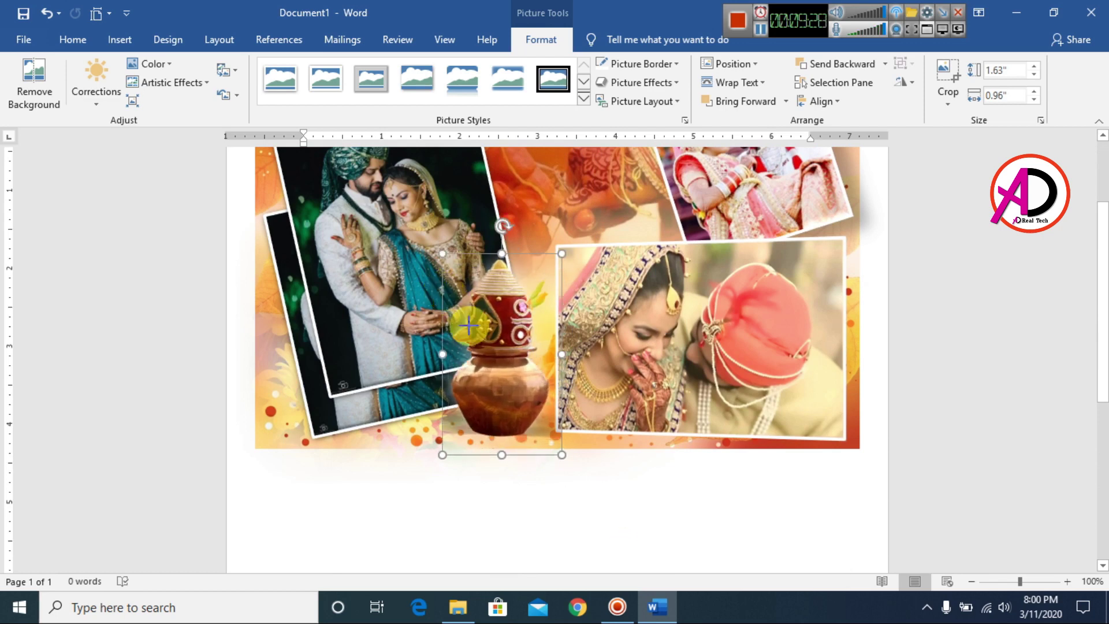
pyautogui.moveTo(520, 409); pyautogui.dragTo(533, 422)
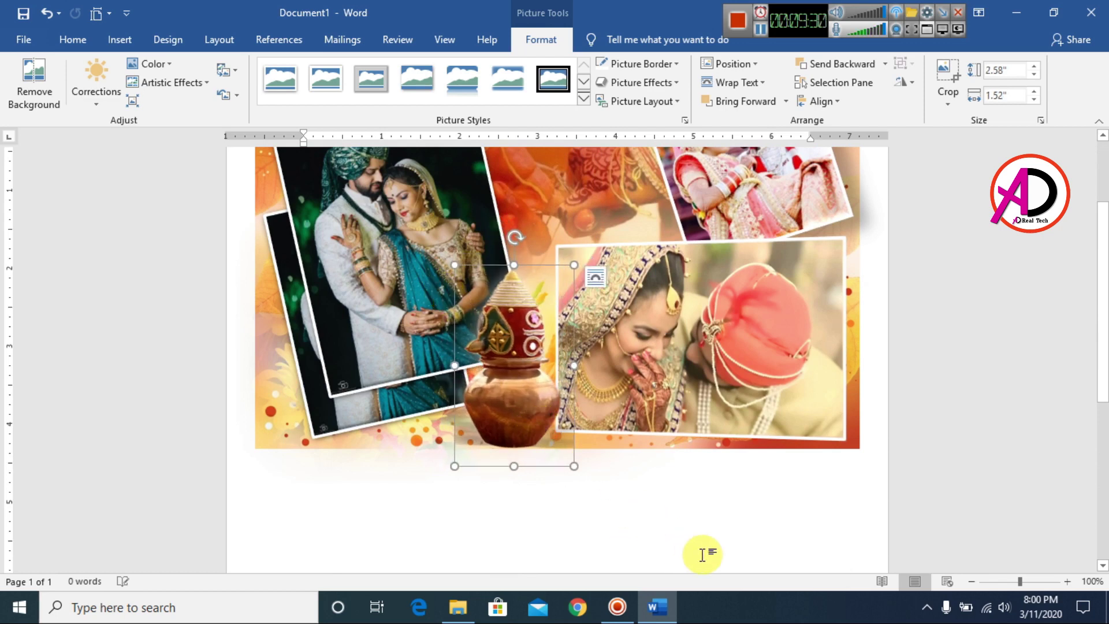
pyautogui.click(703, 554)
pyautogui.scroll(1, 603, 415)
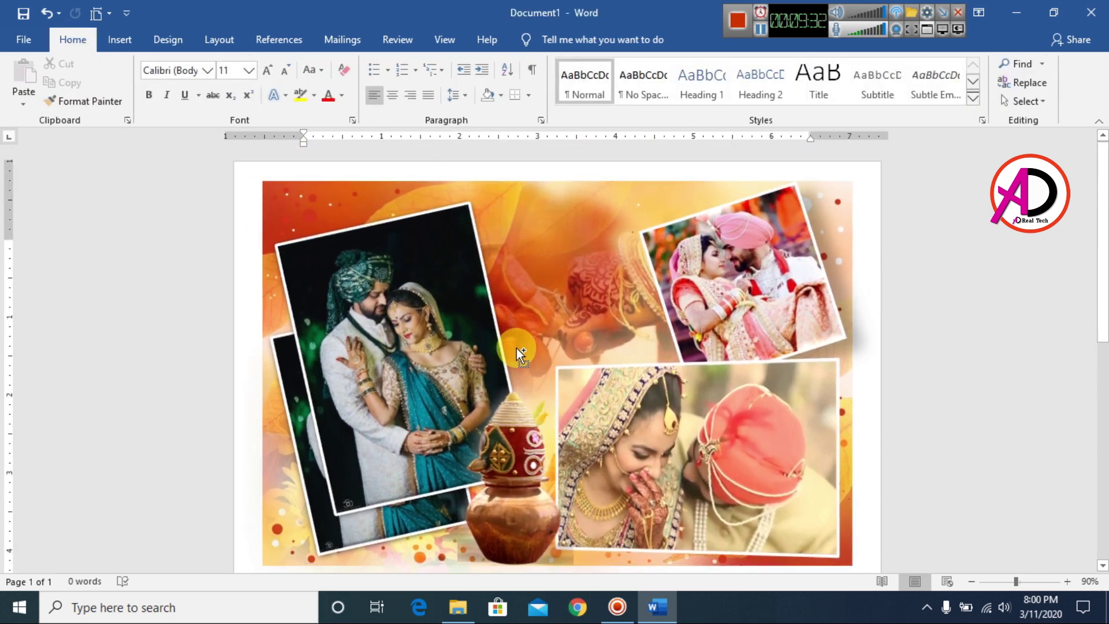
pyautogui.scroll(-2, 521, 365)
pyautogui.scroll(1, 511, 369)
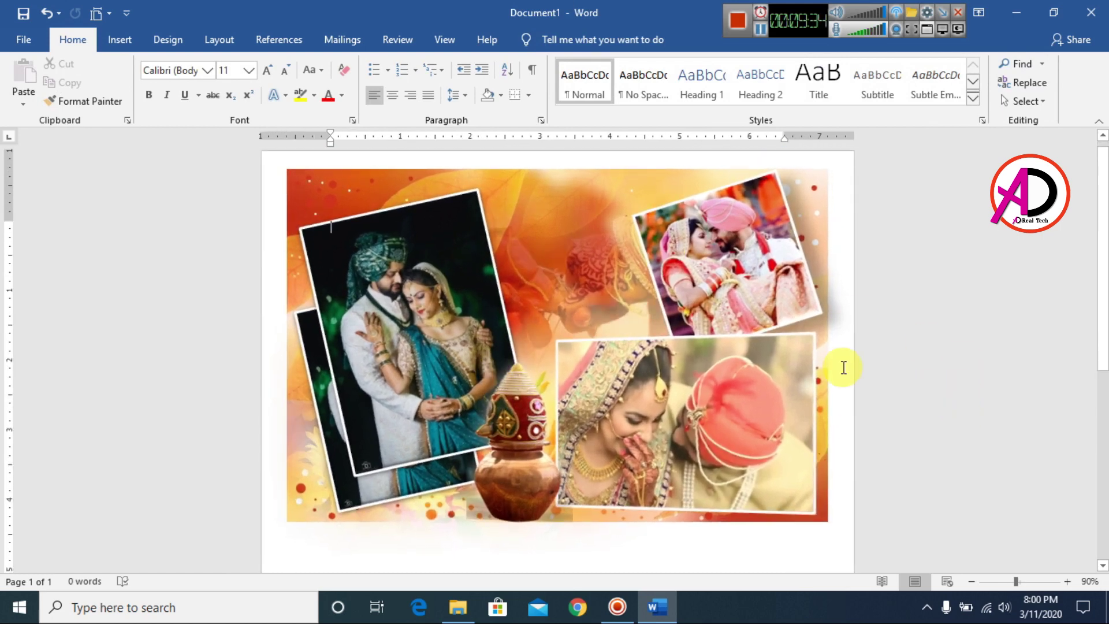